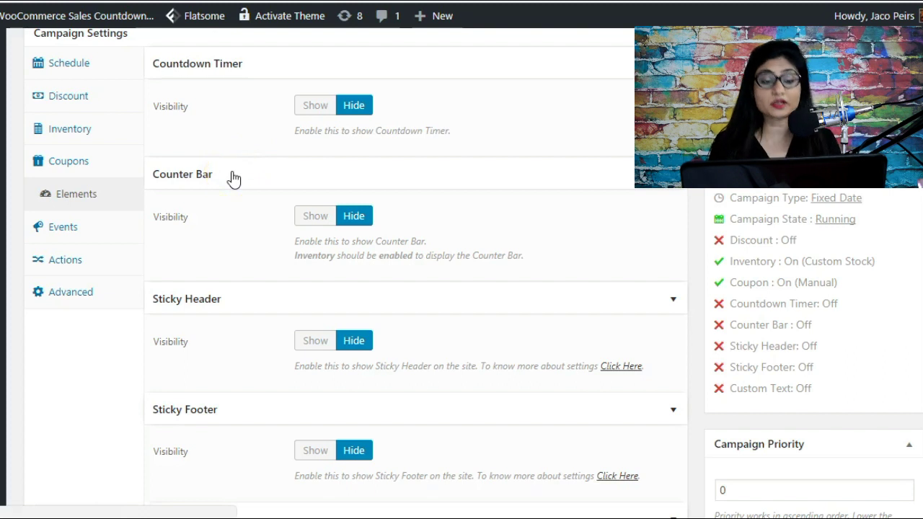
Set Countdown Timer Visibility to Show in the Save15 campaign
scroll(233, 179, "down", 1)
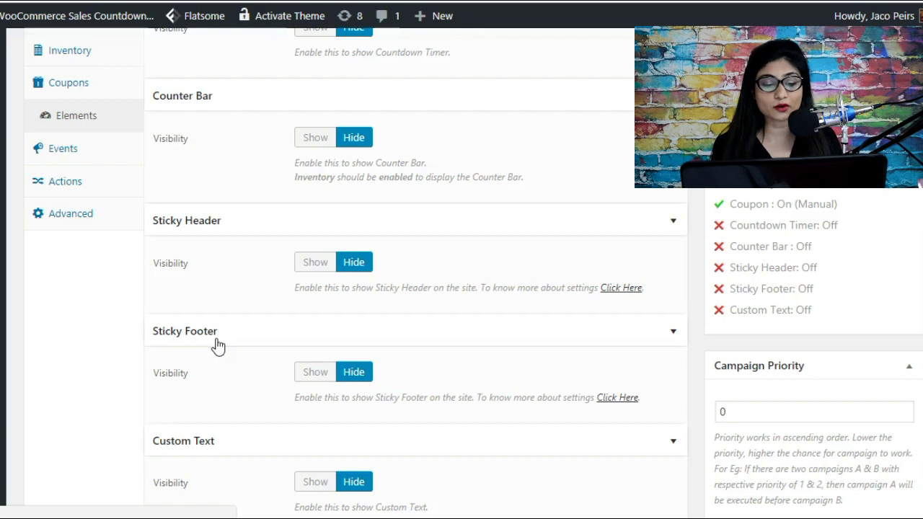
scroll(218, 344, "down", 2)
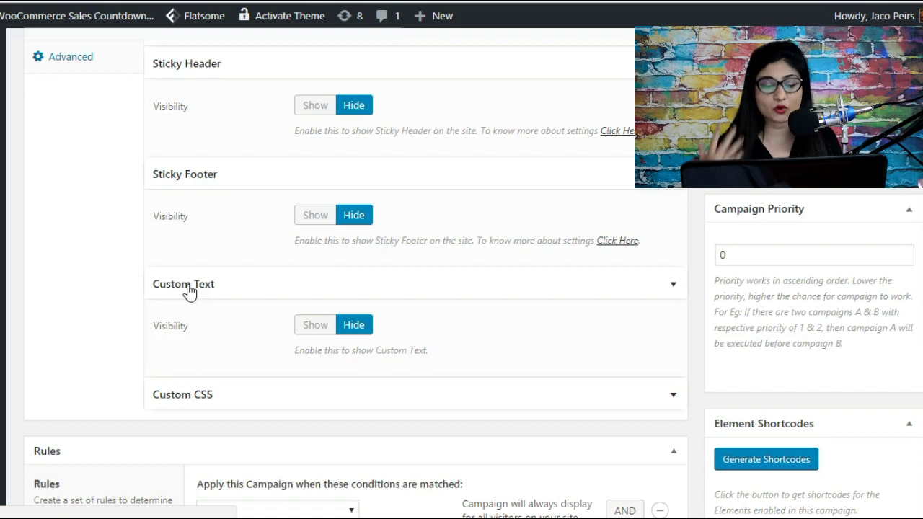
scroll(190, 291, "down", 2)
scroll(221, 426, "up", 3)
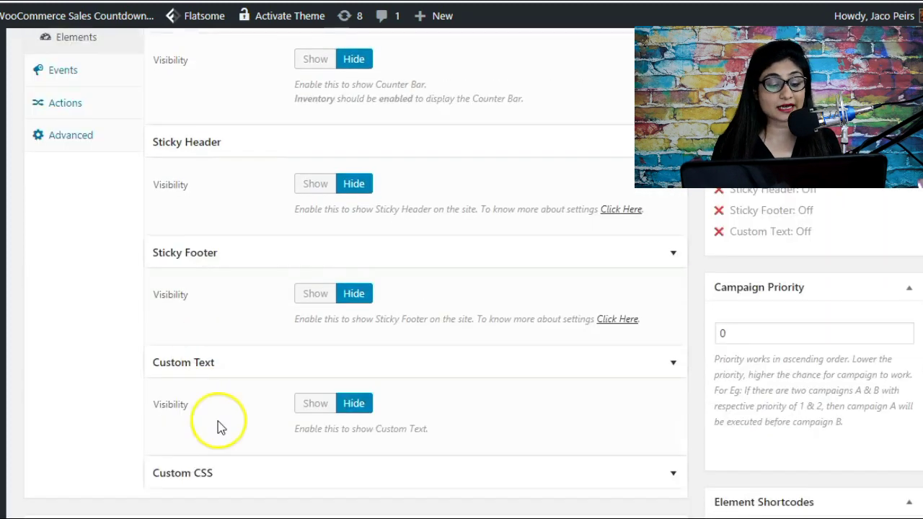
scroll(202, 449, "down", 1)
scroll(221, 405, "up", 5)
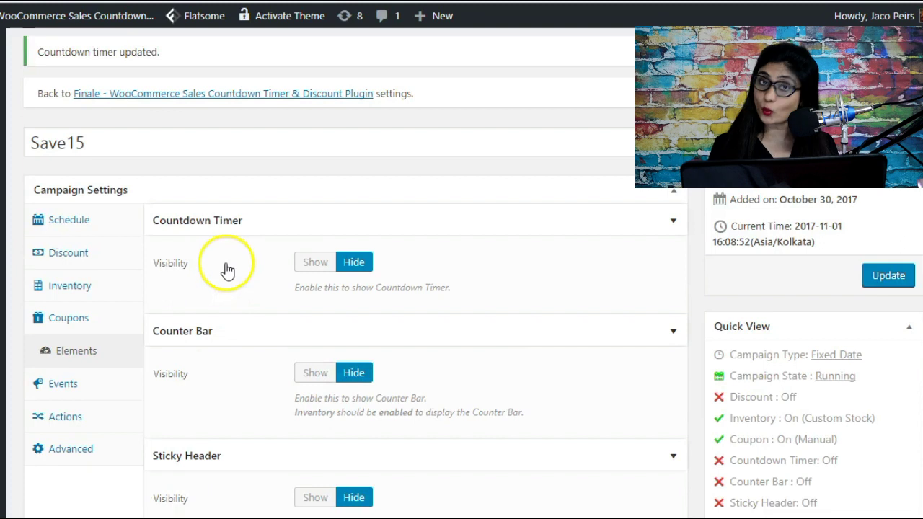
left_click(314, 264)
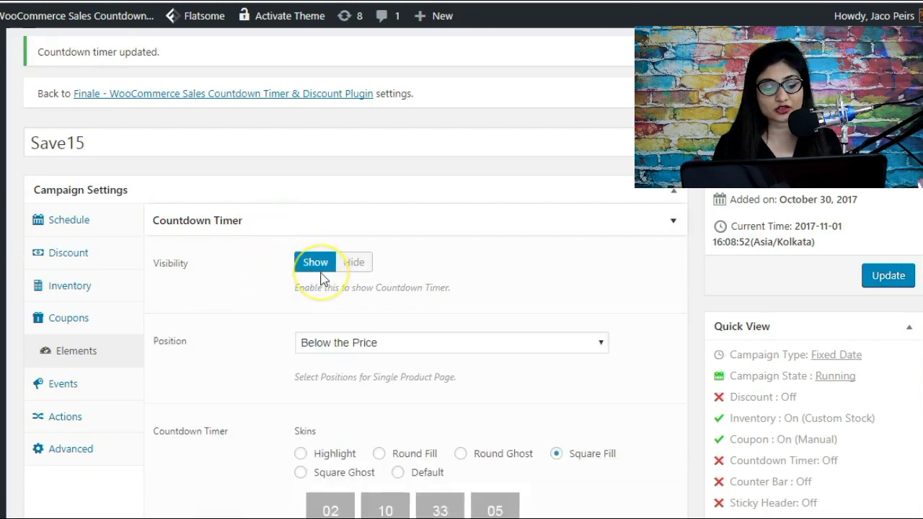
Preview the live countdown beneath the $63.55 price on the Tomato Chicken product page
scroll(323, 279, "down", 1)
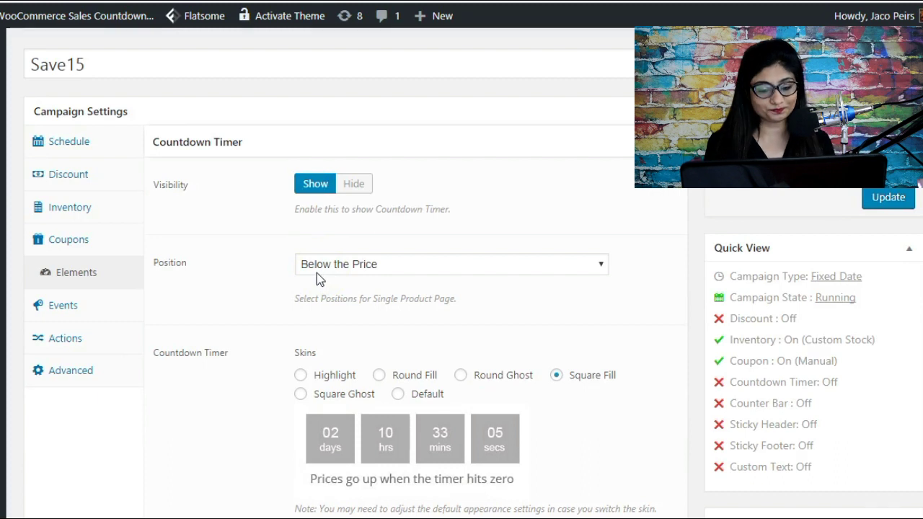
scroll(318, 346, "down", 4)
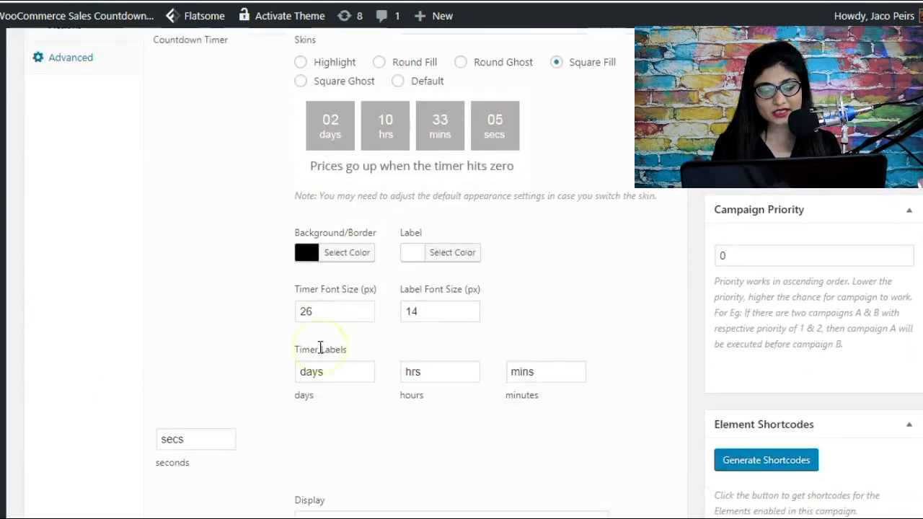
scroll(319, 350, "down", 2)
scroll(320, 350, "up", 5)
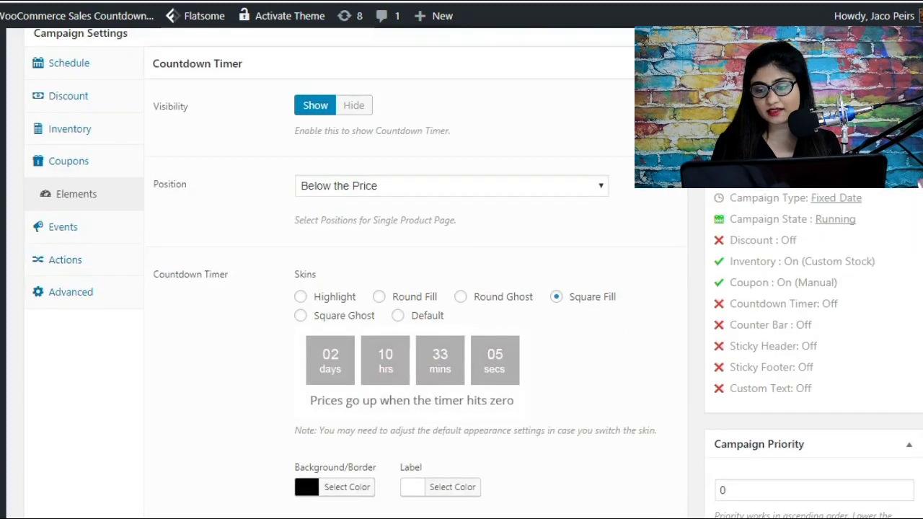
scroll(475, 251, "up", 3)
scroll(476, 253, "down", 3)
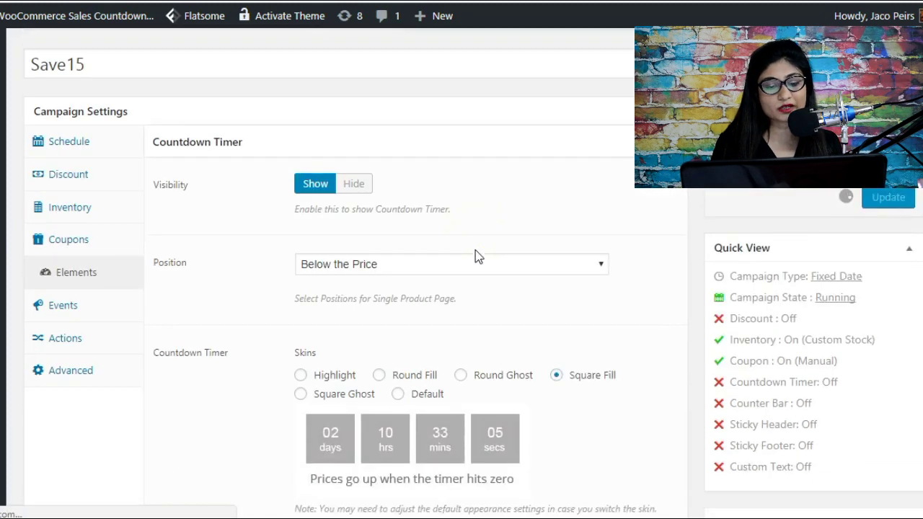
key("ctrl+Tab")
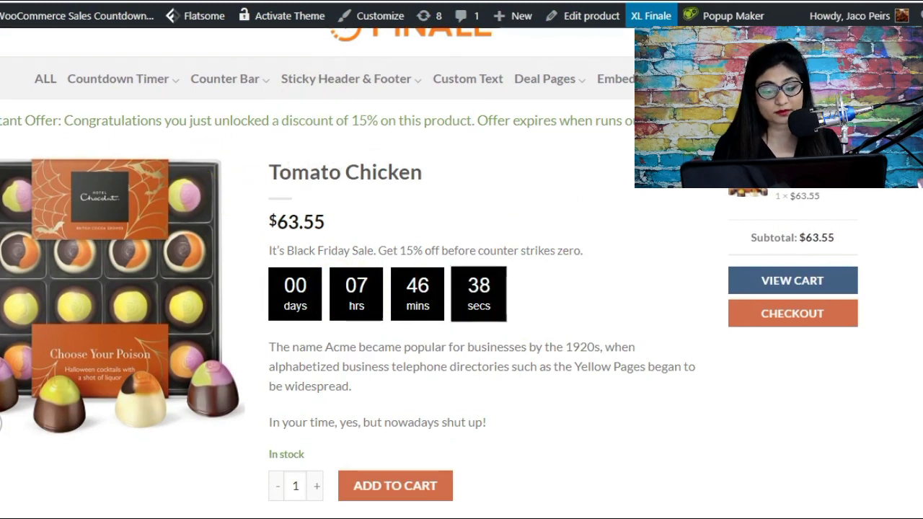
Review the Countdown Timer position options, keep Below the Price, and scroll to Skins
key("ctrl+Tab")
scroll(316, 233, "down", 5)
scroll(299, 142, "up", 1)
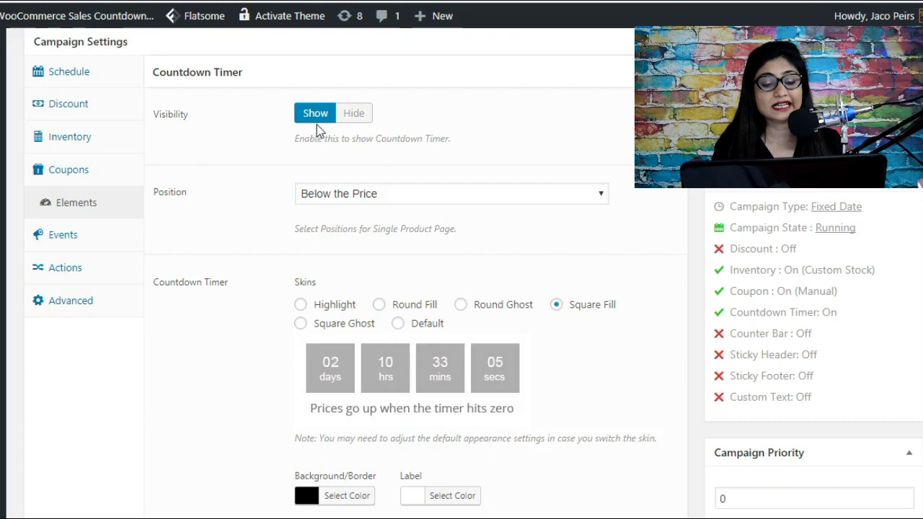
key("alt+Down")
key("Down")
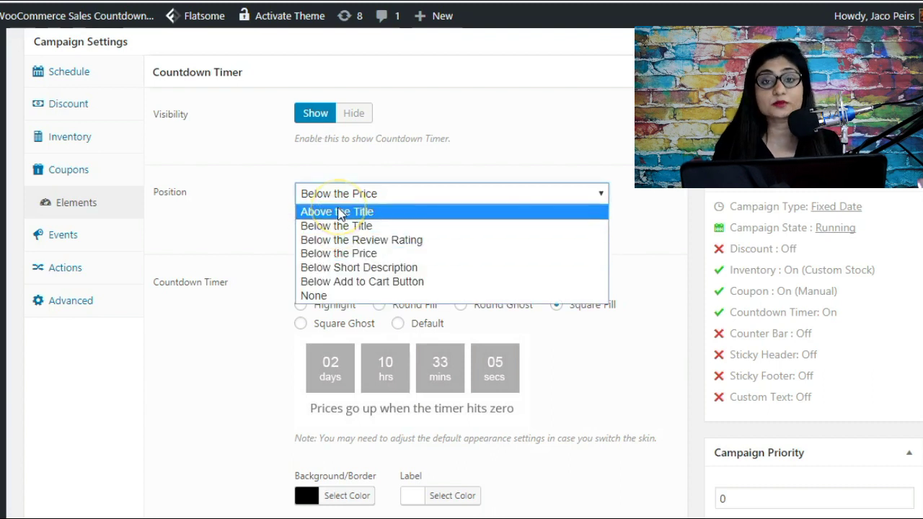
left_click(370, 210)
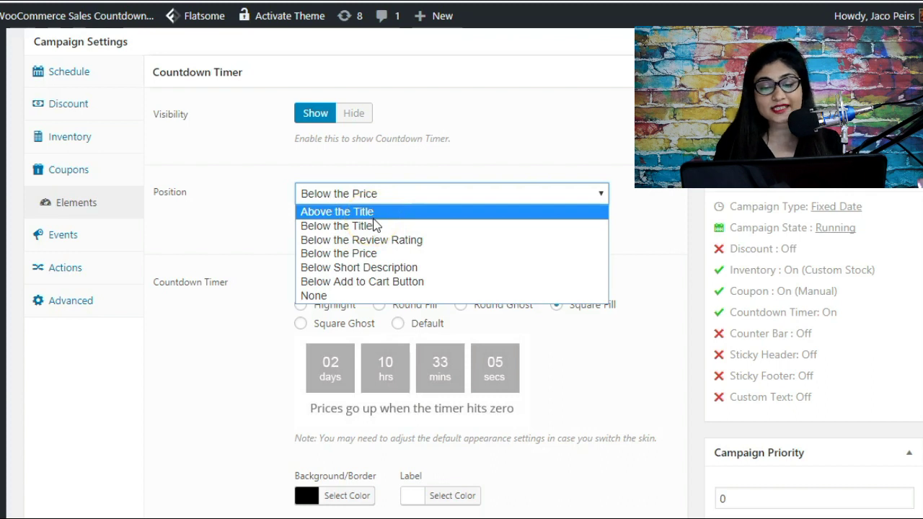
left_click(374, 226)
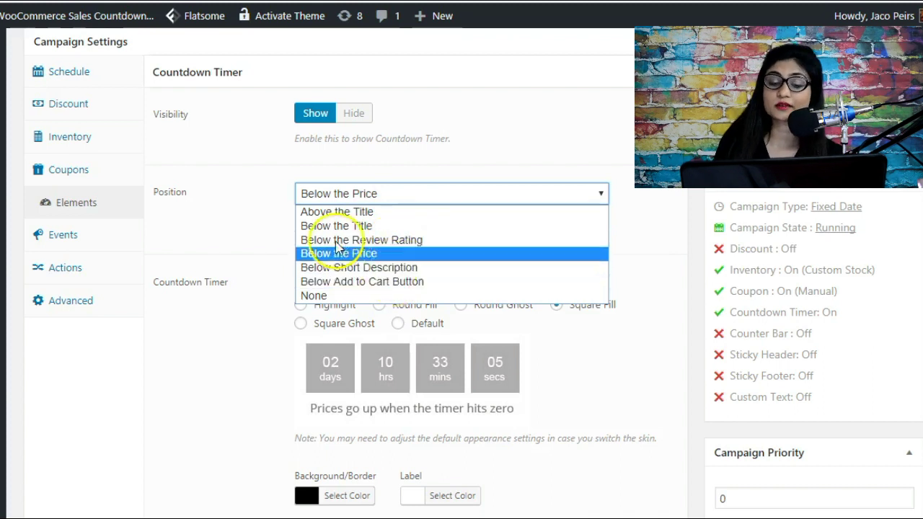
left_click(279, 229)
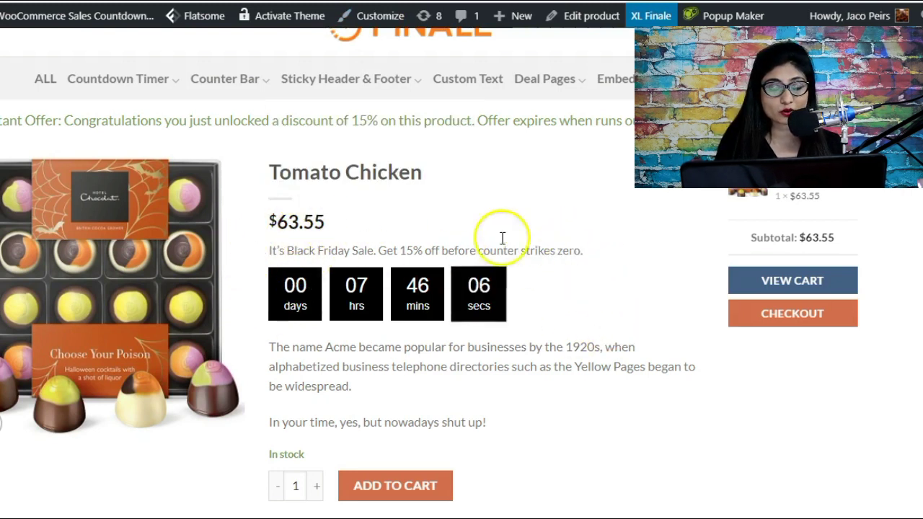
triple_click(305, 251)
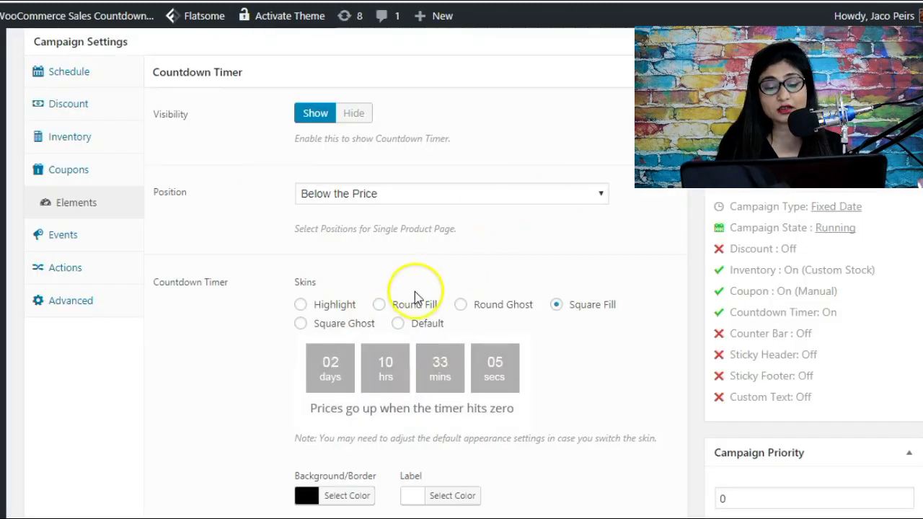
scroll(411, 295, "down", 2)
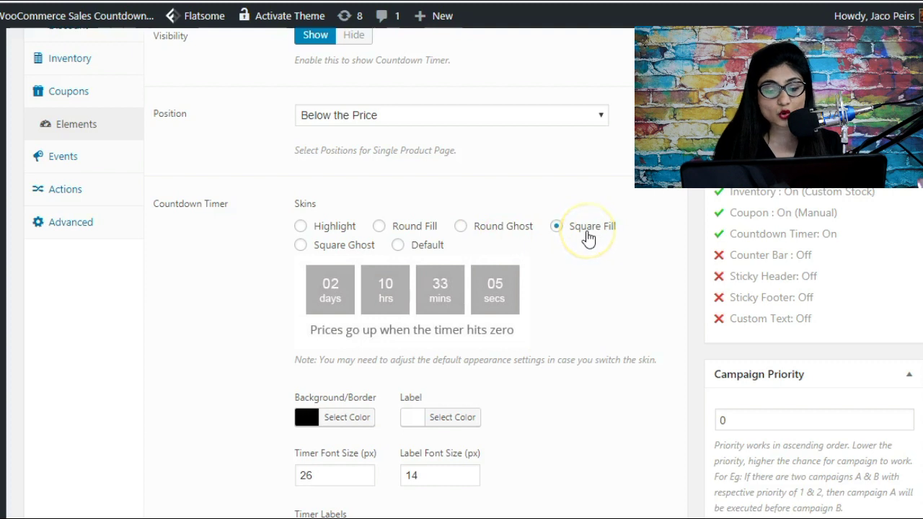
left_click(497, 234)
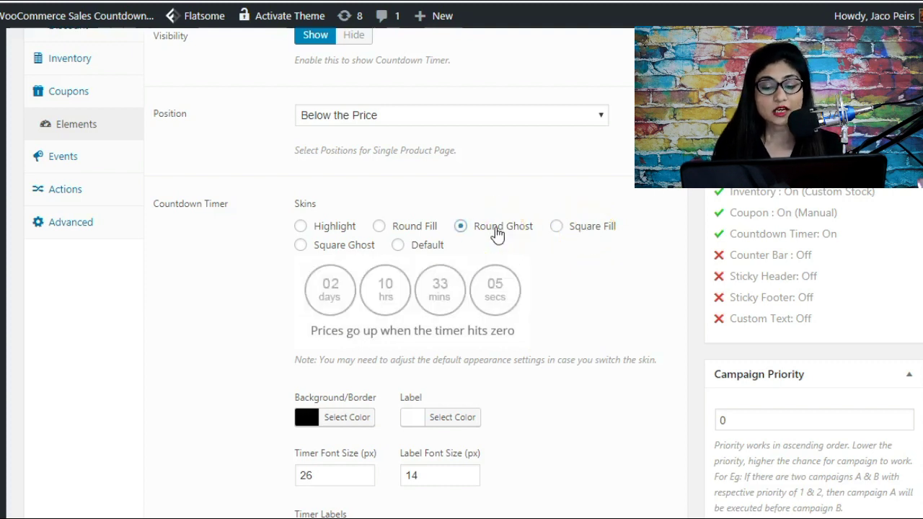
left_click(367, 245)
left_click(352, 226)
left_click(412, 229)
left_click(430, 246)
left_click(594, 230)
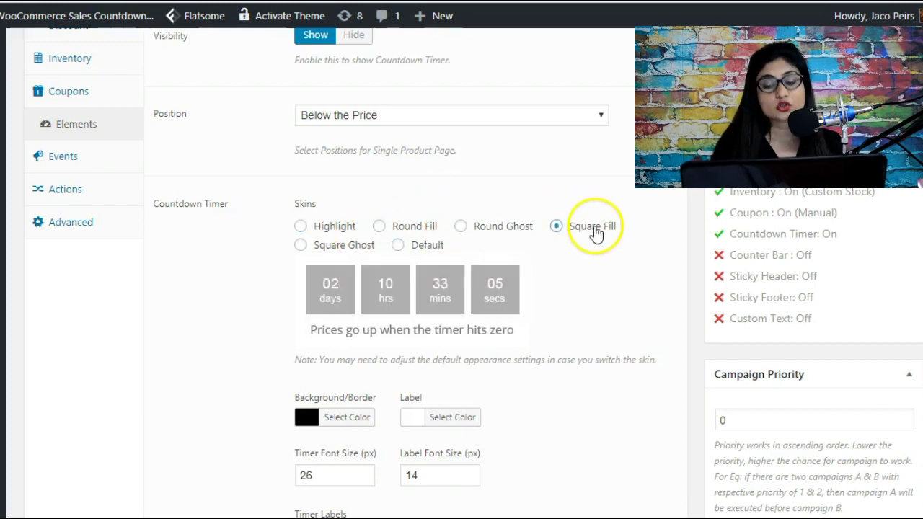
scroll(577, 257, "down", 1)
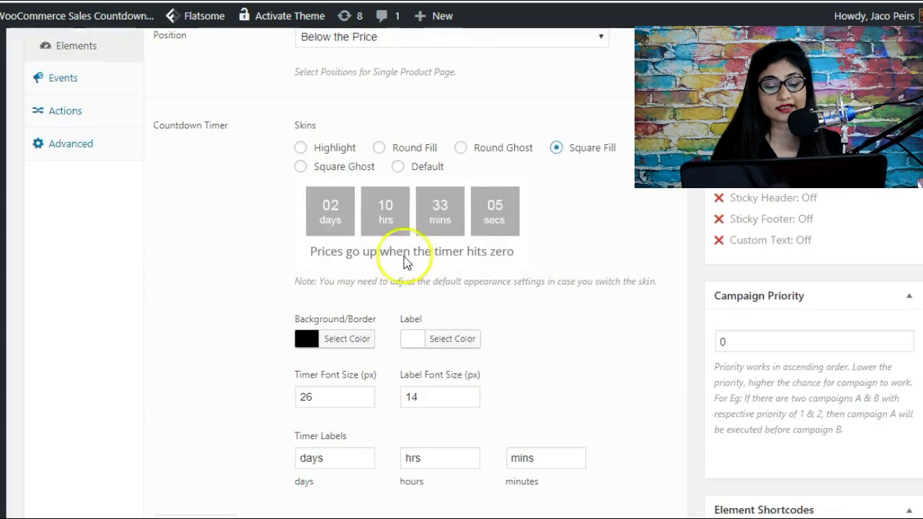
scroll(377, 274, "down", 1)
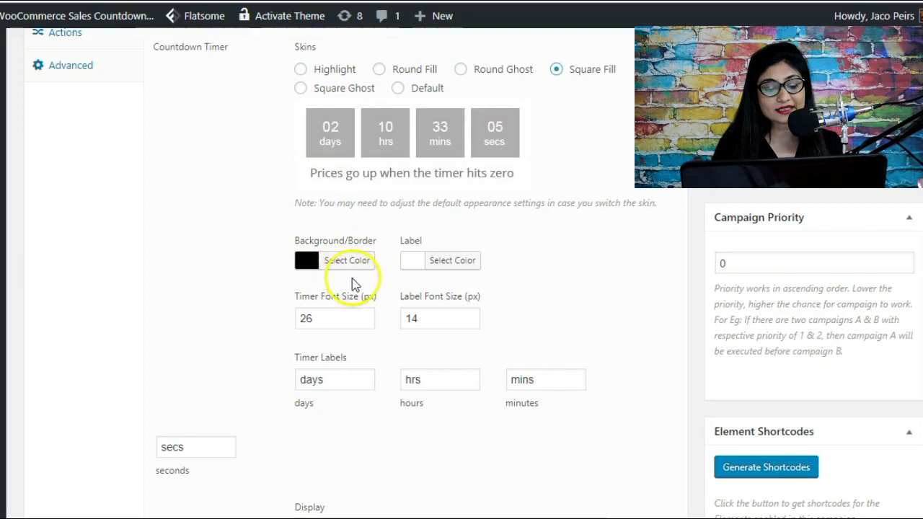
scroll(352, 278, "down", 2)
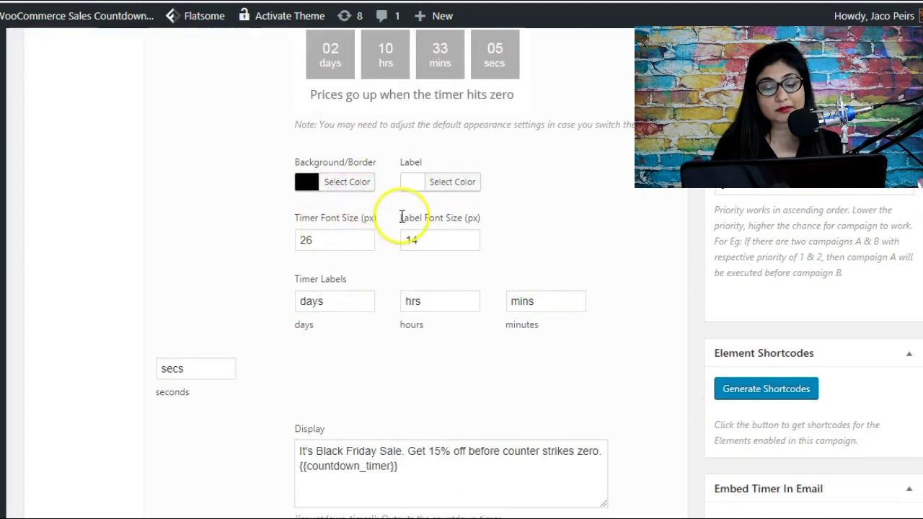
Change the timer's hours and minutes labels to HH and MM
scroll(427, 260, "down", 2)
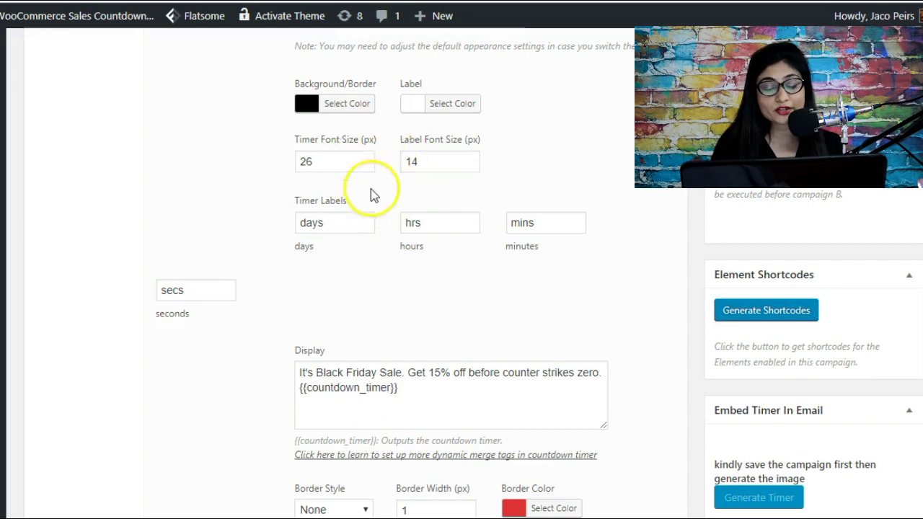
scroll(367, 225, "down", 2)
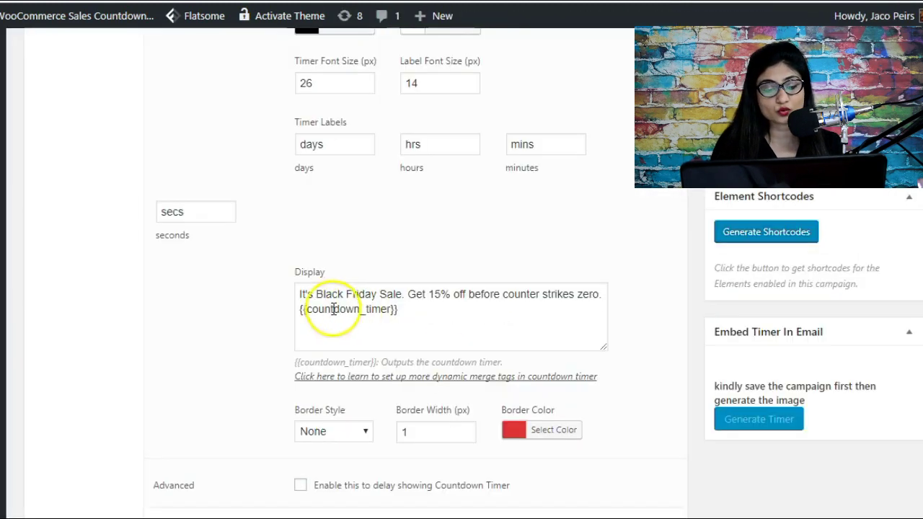
double_click(325, 144)
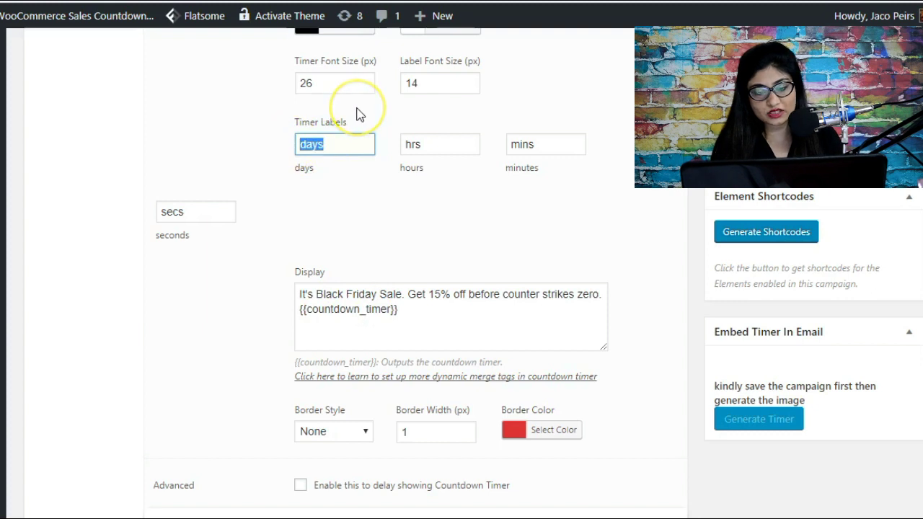
key("Tab")
type("HH")
key("Tab")
type("MM")
left_click(562, 218)
Edit the Display text to the Black Friday 15% off message above {{countdown_timer}}
scroll(562, 219, "down", 3)
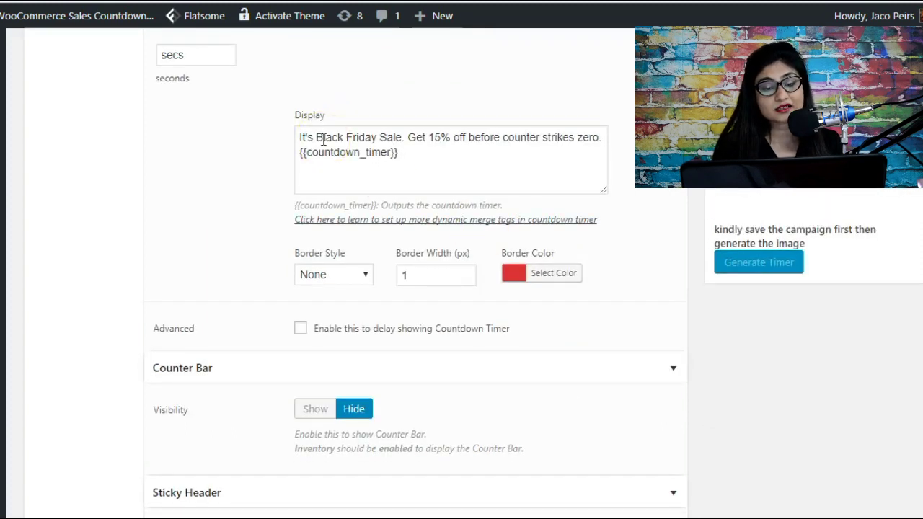
left_click(397, 153)
left_click_drag(398, 153, 303, 153)
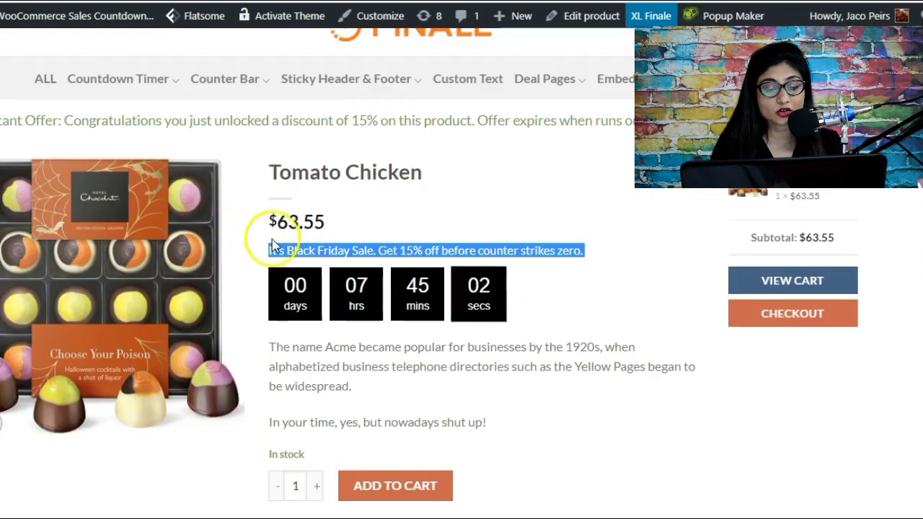
left_click(425, 252)
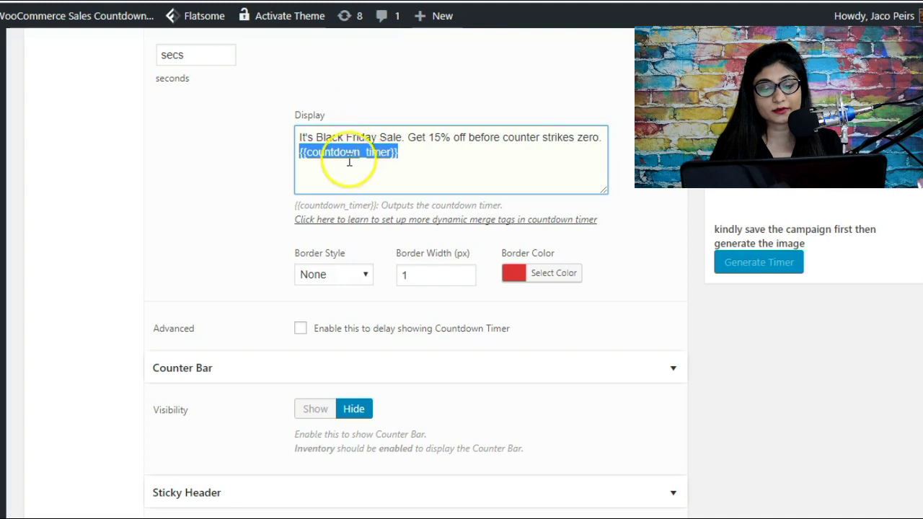
left_click(349, 161)
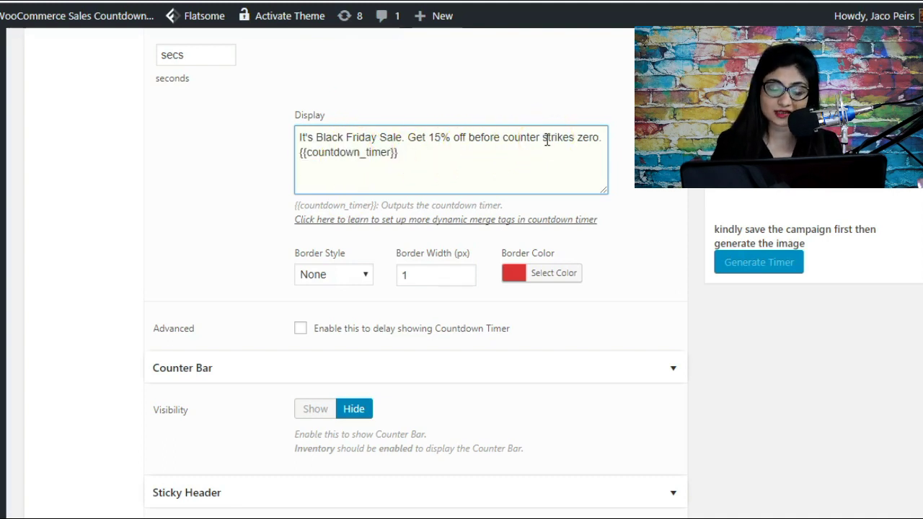
scroll(541, 175, "down", 1)
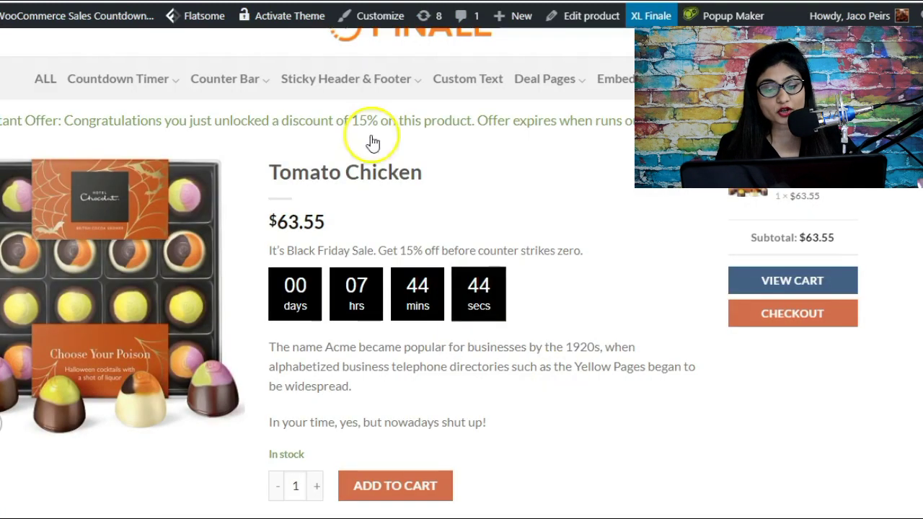
Apply the Round Fill skin to the countdown timer
left_click(382, 2)
key("ctrl+Tab")
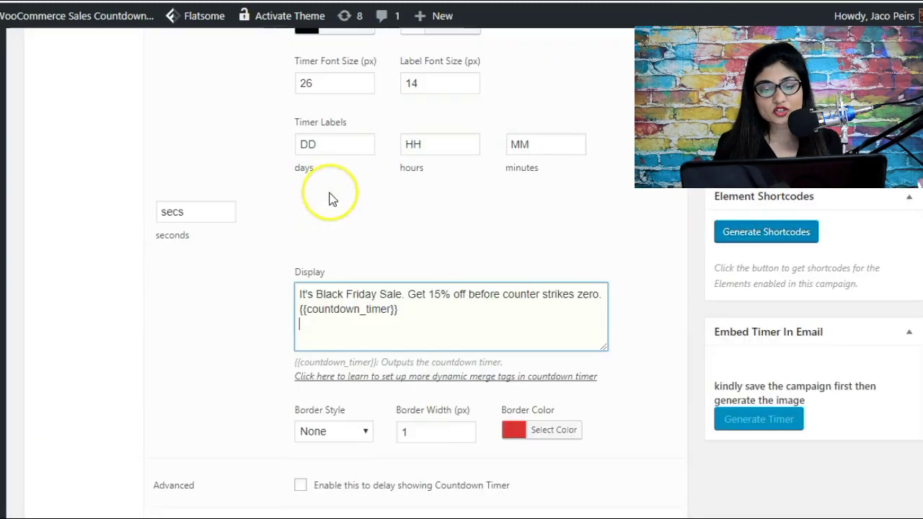
scroll(330, 196, "up", 3)
scroll(404, 315, "up", 2)
left_click(431, 155)
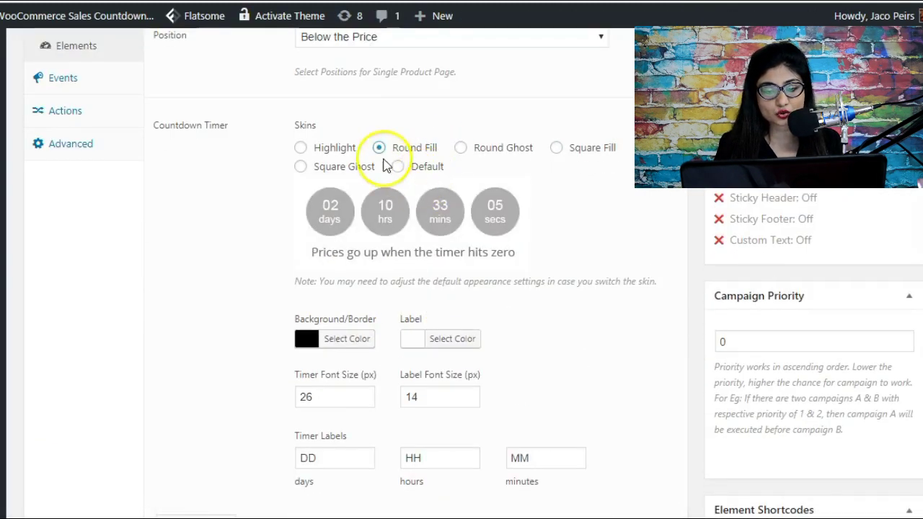
Give the timer a Dashed border and delay showing it until 48 hours remain
scroll(406, 252, "down", 5)
scroll(408, 245, "down", 1)
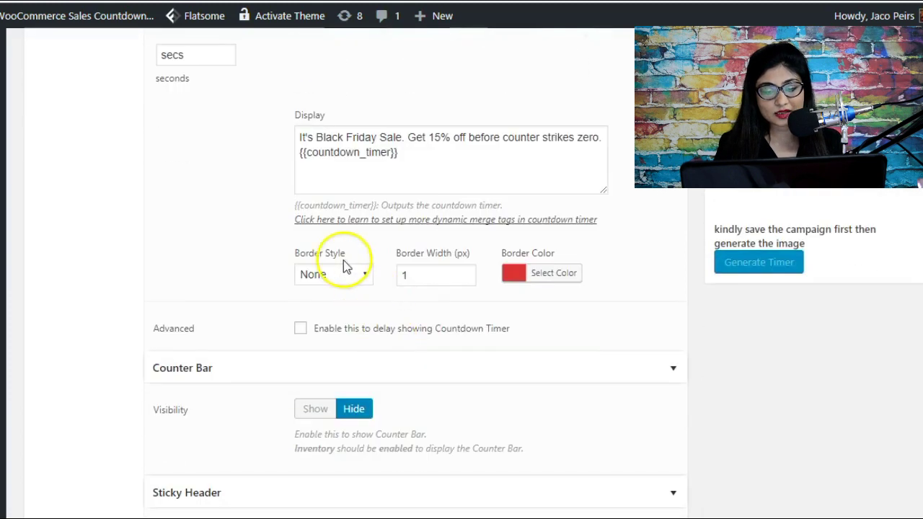
left_click(367, 278)
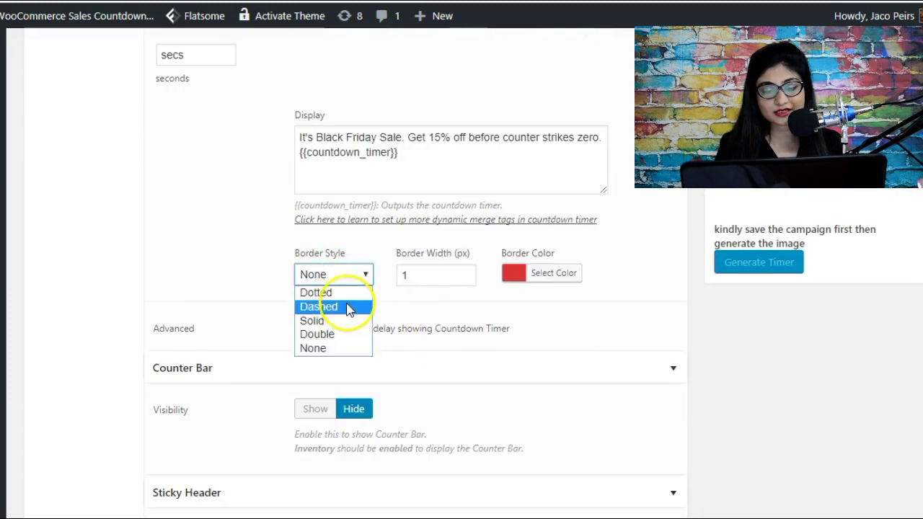
left_click(349, 310)
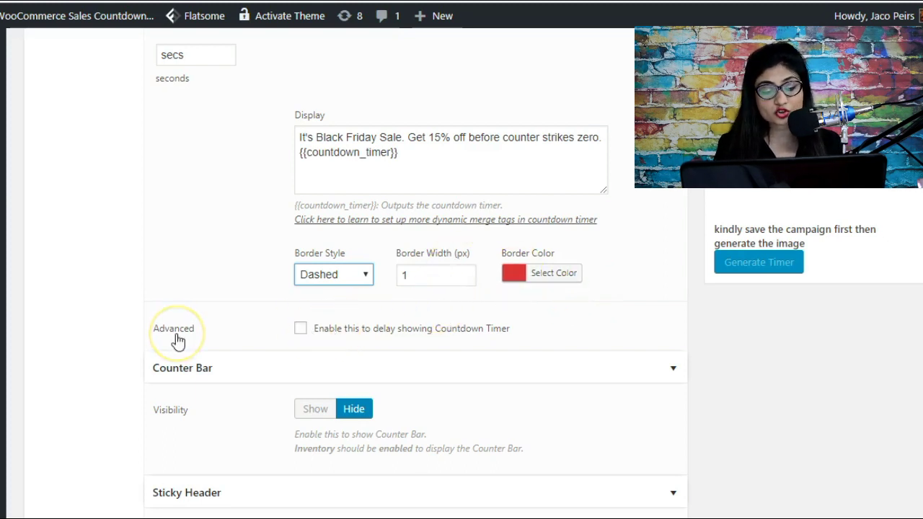
left_click(432, 335)
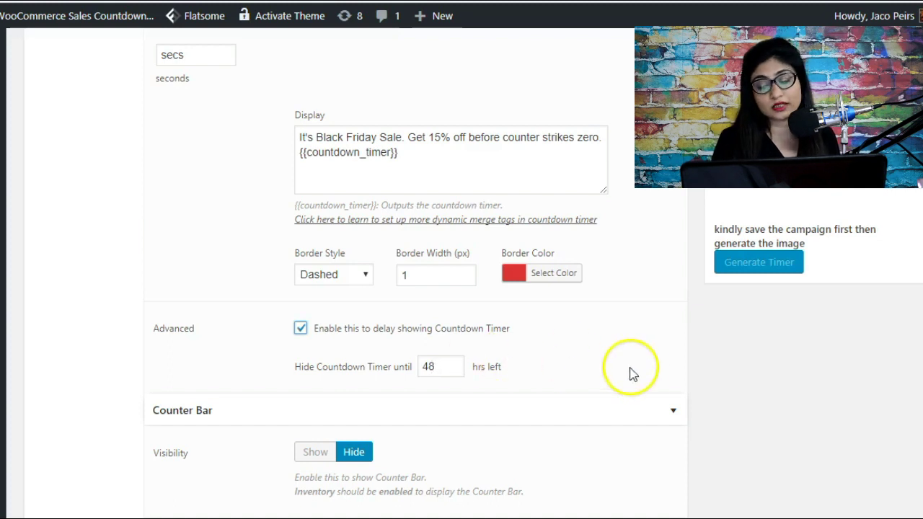
Untick the 48-hour timer delay and update the Save15 campaign
left_click(713, 366)
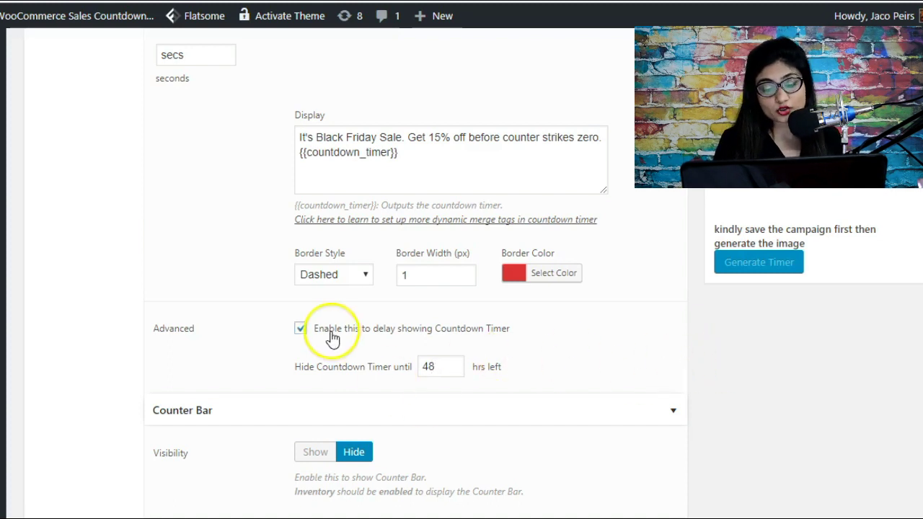
left_click(299, 328)
scroll(526, 324, "up", 3)
scroll(524, 342, "up", 10)
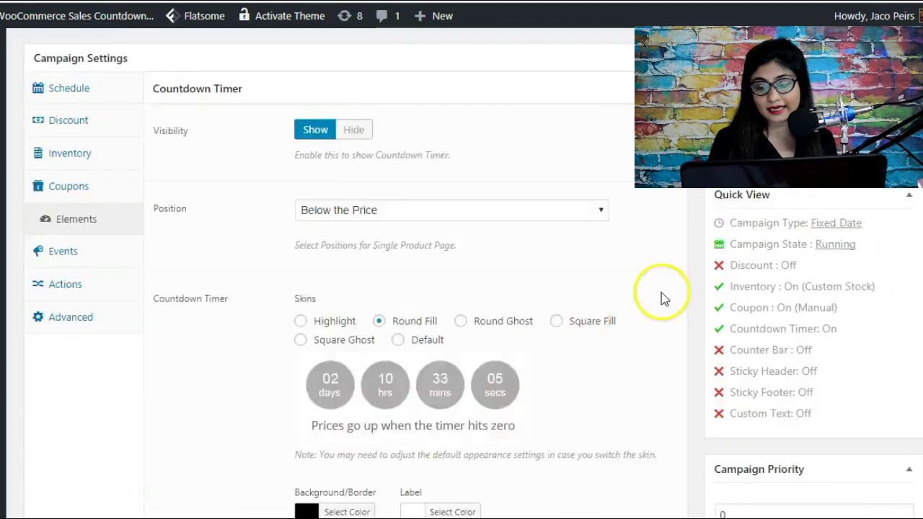
left_click(881, 208)
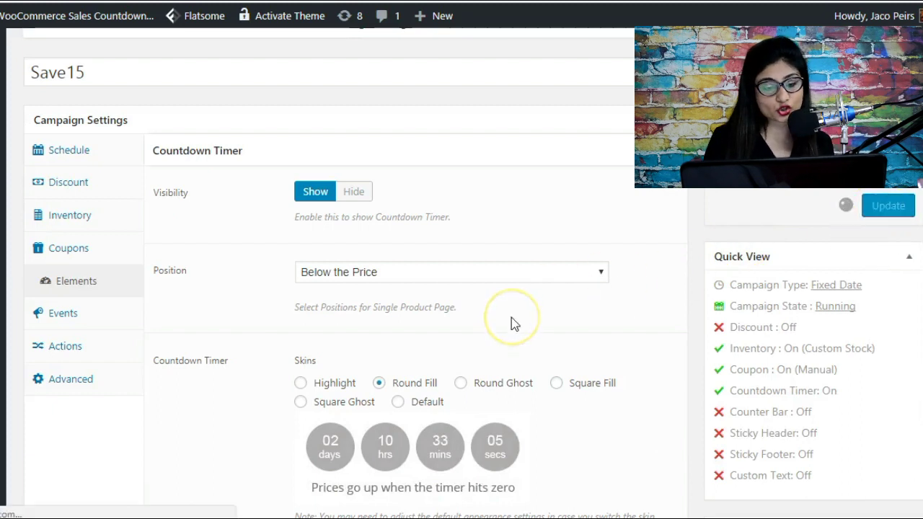
scroll(511, 323, "down", 3)
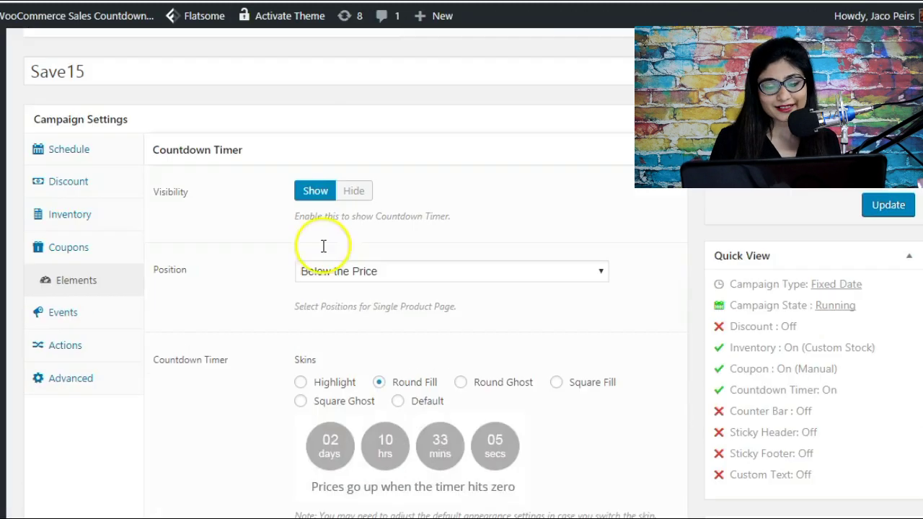
scroll(328, 274, "down", 3)
Switch the timer to the Square Fill skin with border style None
scroll(361, 274, "down", 2)
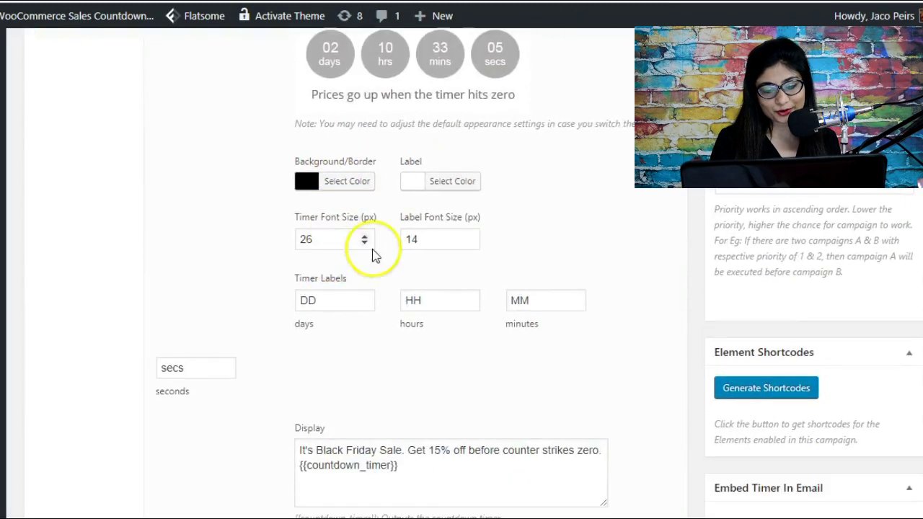
scroll(447, 166, "up", 2)
left_click(576, 152)
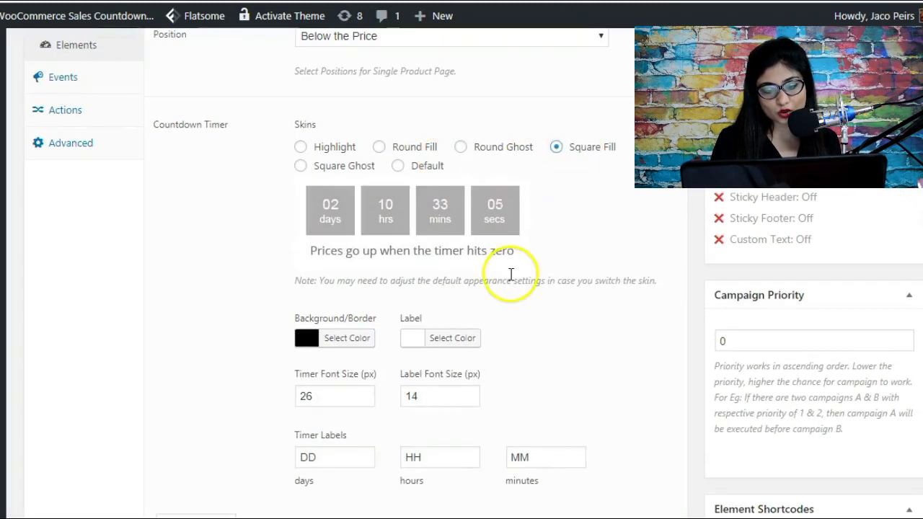
scroll(511, 274, "down", 3)
scroll(352, 371, "down", 3)
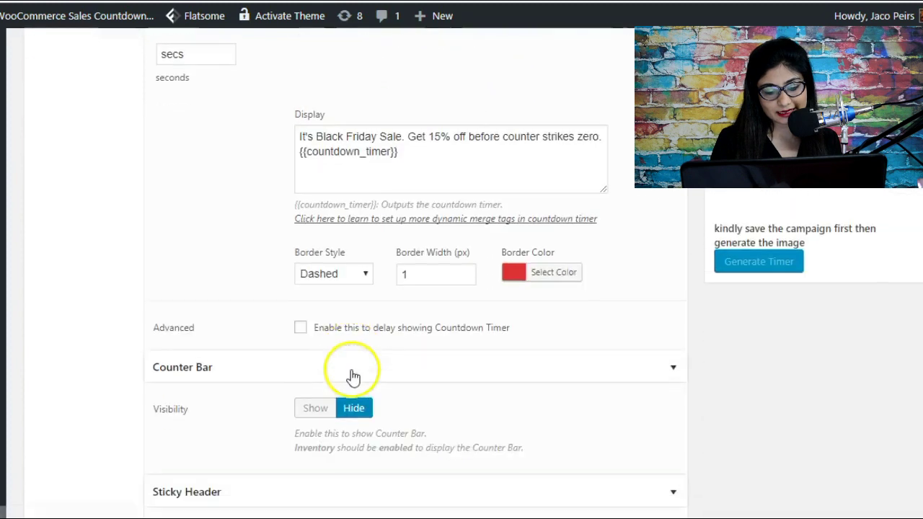
left_click(325, 276)
left_click(329, 291)
left_click(331, 272)
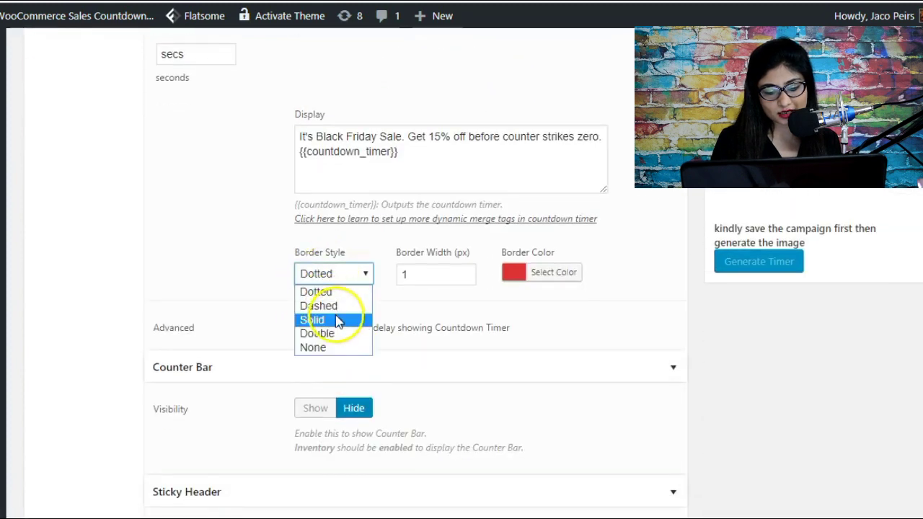
left_click(326, 348)
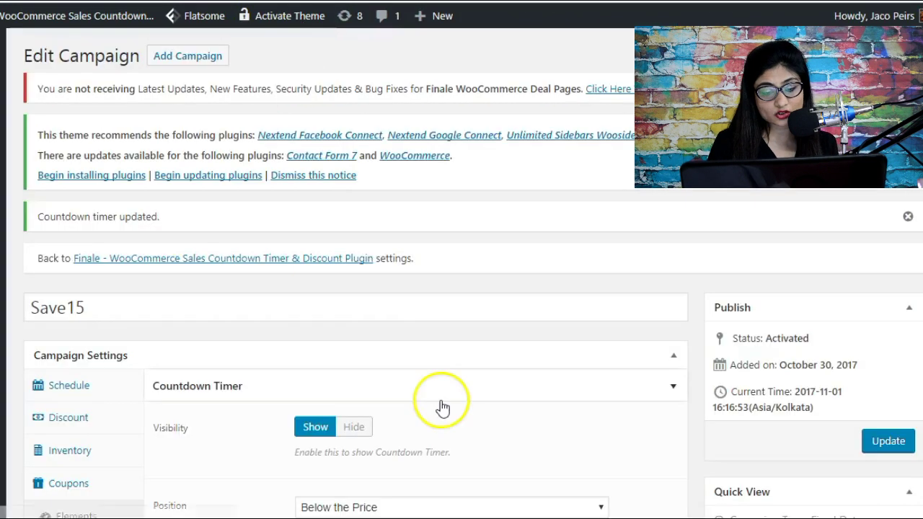
Collapse the Countdown Timer settings and set Counter Bar Visibility to Show
scroll(404, 367, "down", 5)
scroll(344, 140, "up", 3)
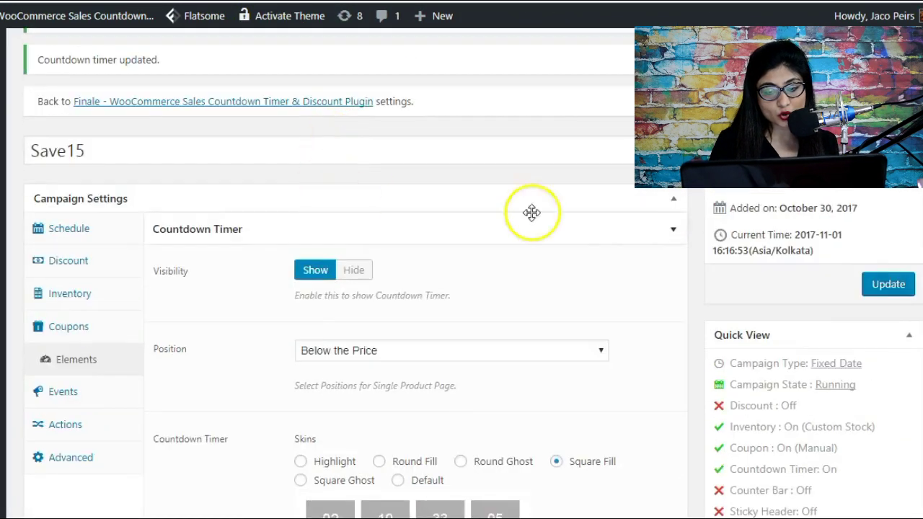
left_click(672, 232)
scroll(216, 251, "down", 1)
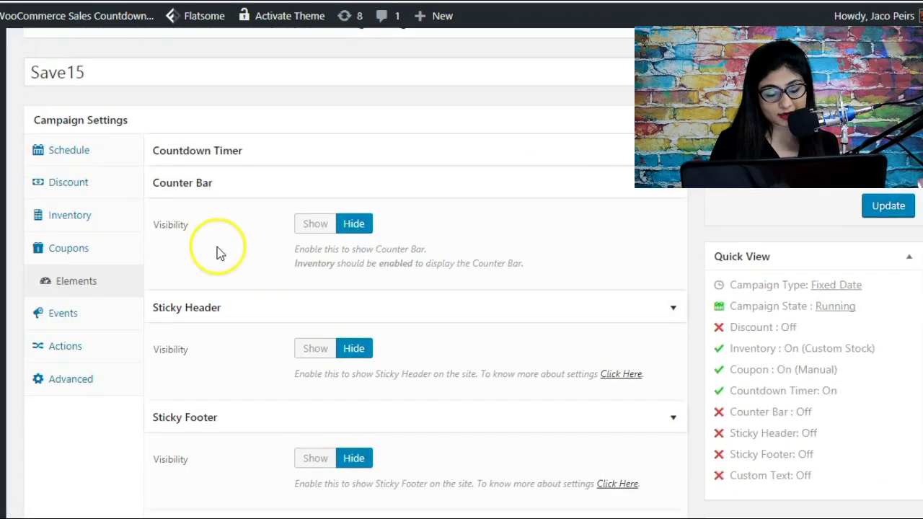
left_click(307, 227)
Position the counter bar Below Short Description and reach the Sticky Header settings
scroll(314, 216, "down", 2)
left_click(325, 169)
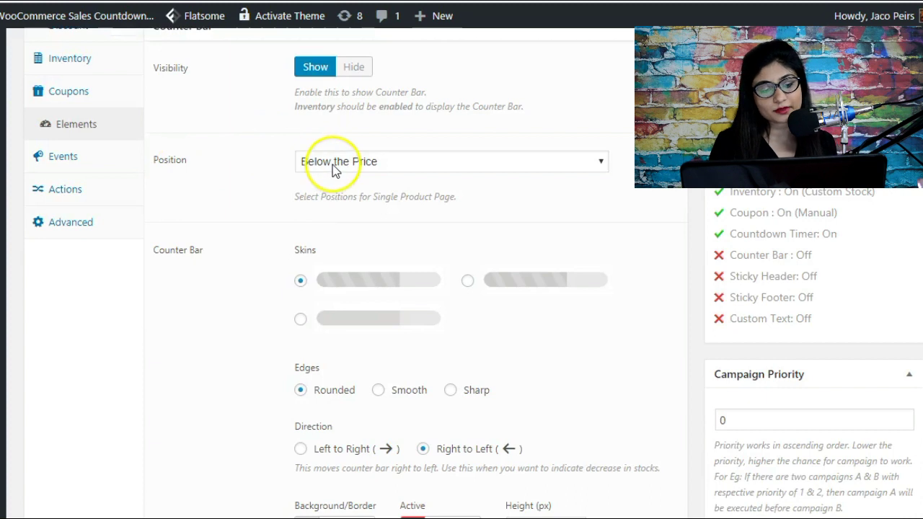
left_click(359, 177)
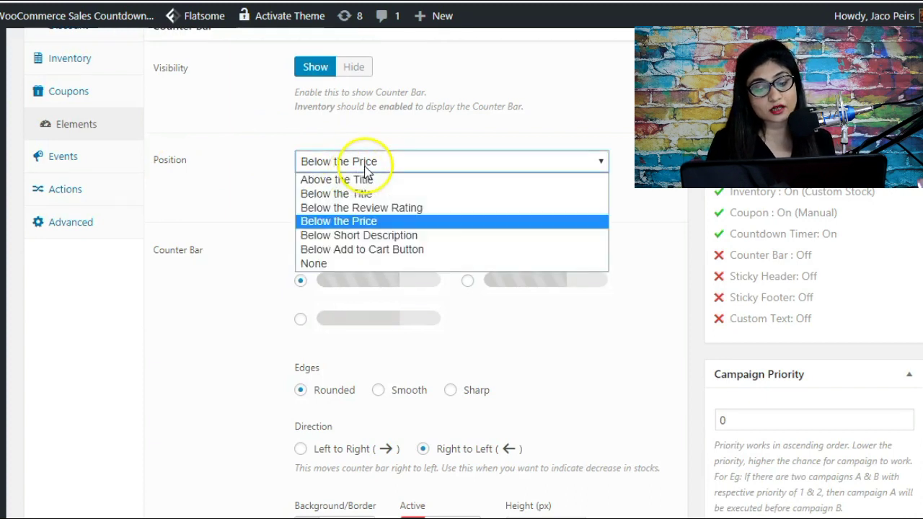
key("Escape")
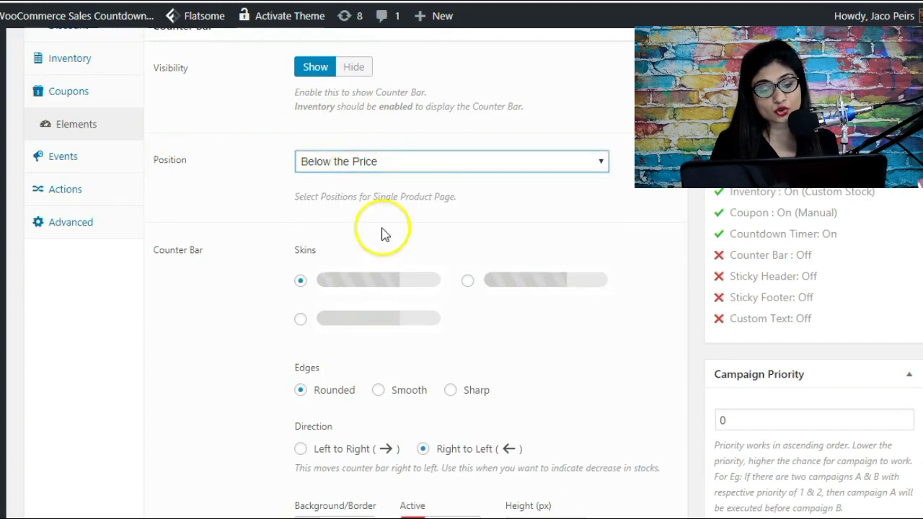
left_click(432, 167)
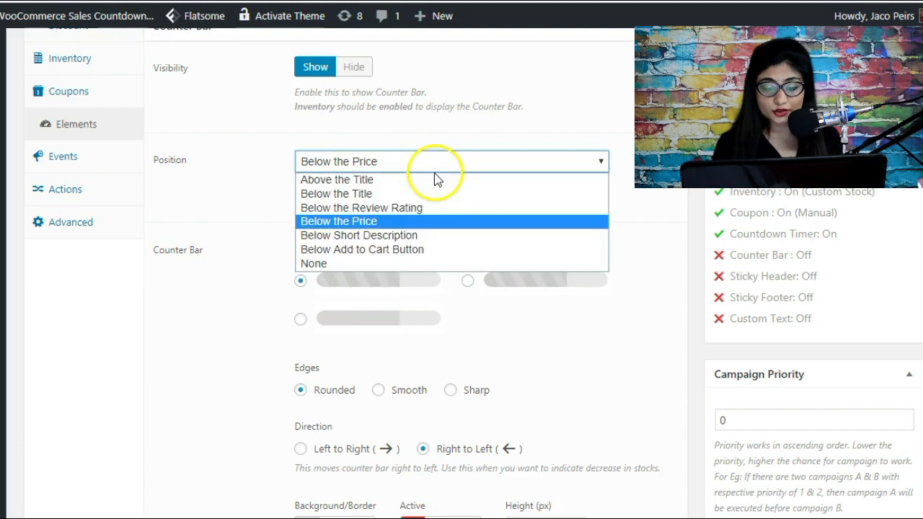
left_click(381, 235)
scroll(468, 211, "down", 2)
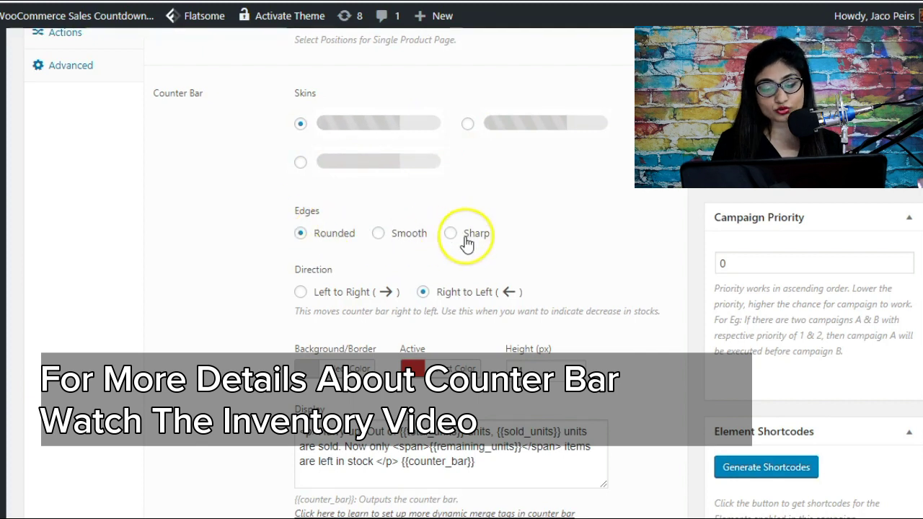
scroll(244, 212, "down", 7)
scroll(413, 230, "down", 2)
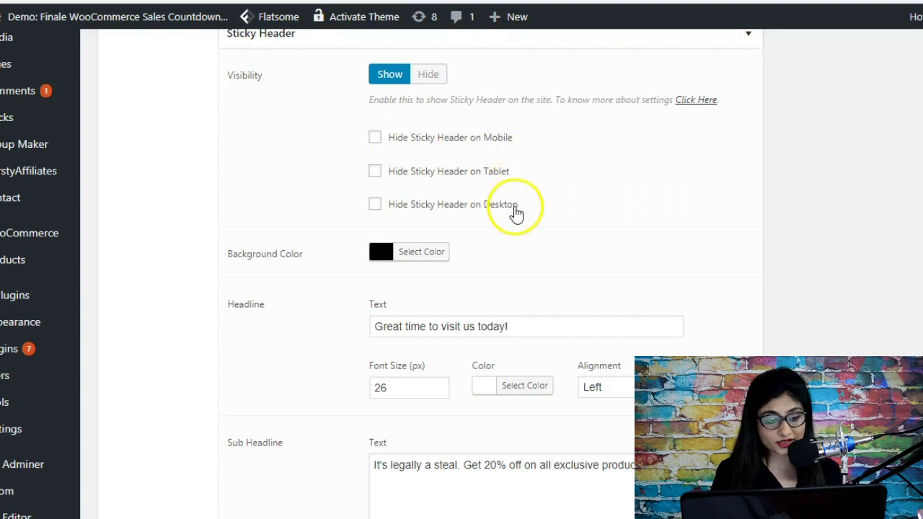
Check the product page, then inspect the sticky header Background Color picker
scroll(516, 218, "down", 1)
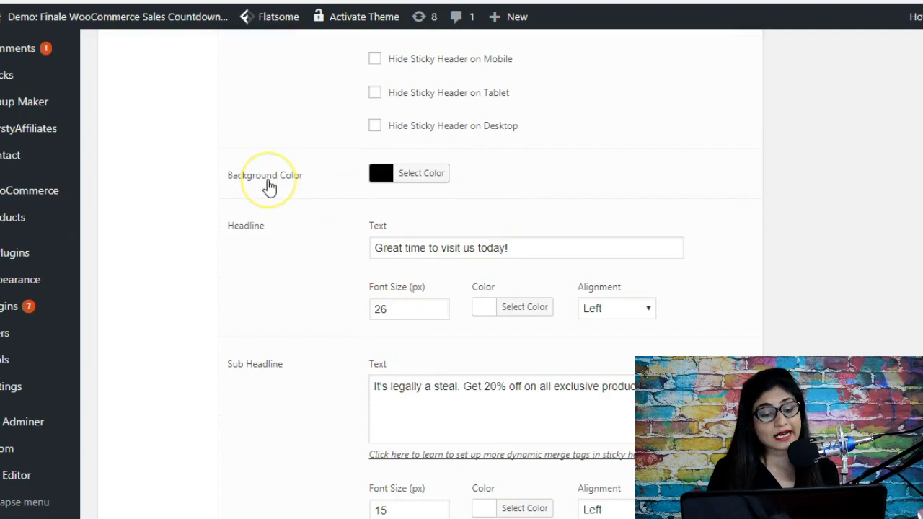
left_click(426, 1)
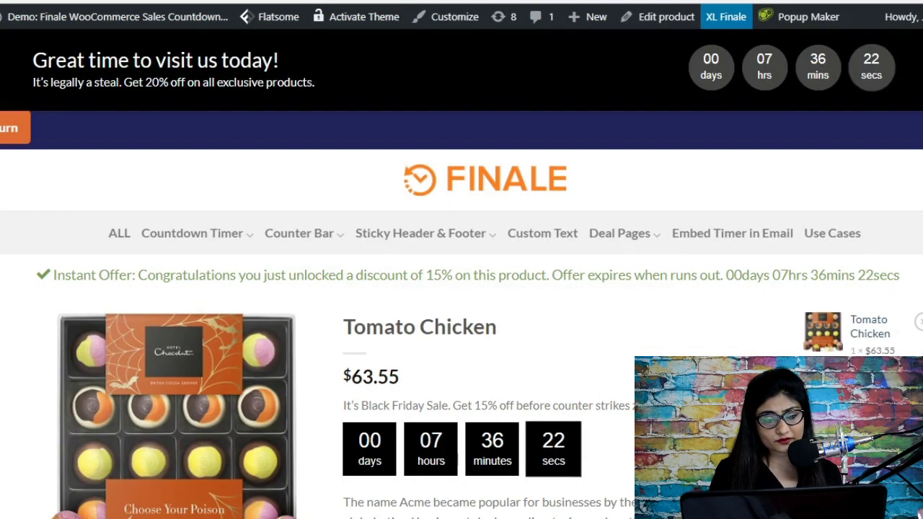
left_click(429, 2)
left_click(424, 174)
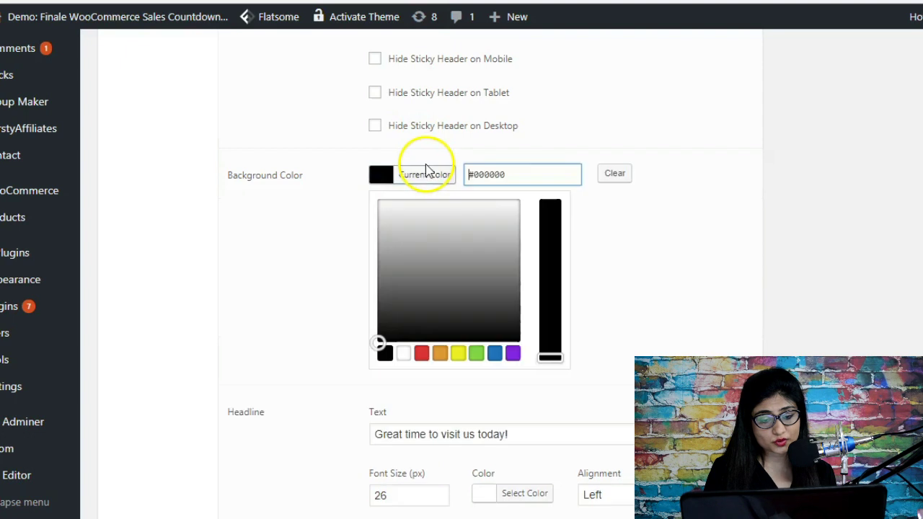
left_click(426, 174)
scroll(411, 237, "down", 2)
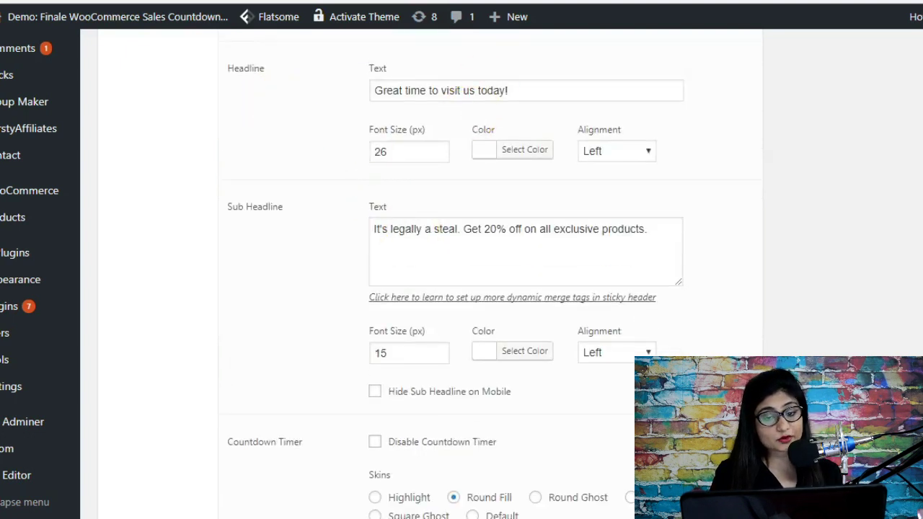
Compare the live sticky header with its settings and return to the campaign
left_click(429, 1)
left_click(429, 1)
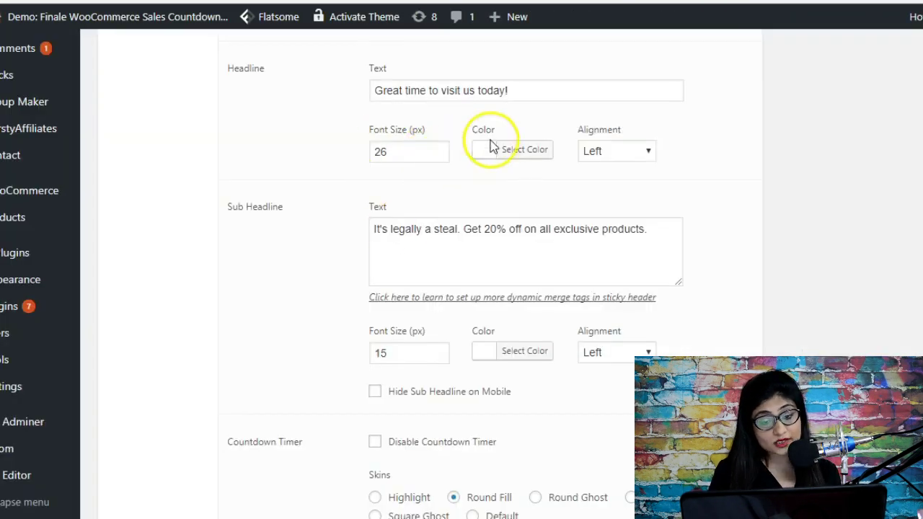
left_click(429, 1)
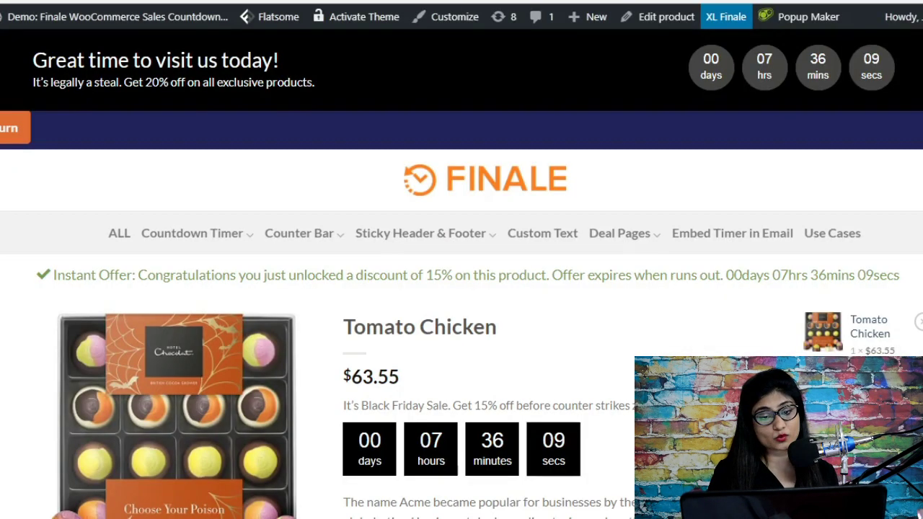
key("ctrl+Tab")
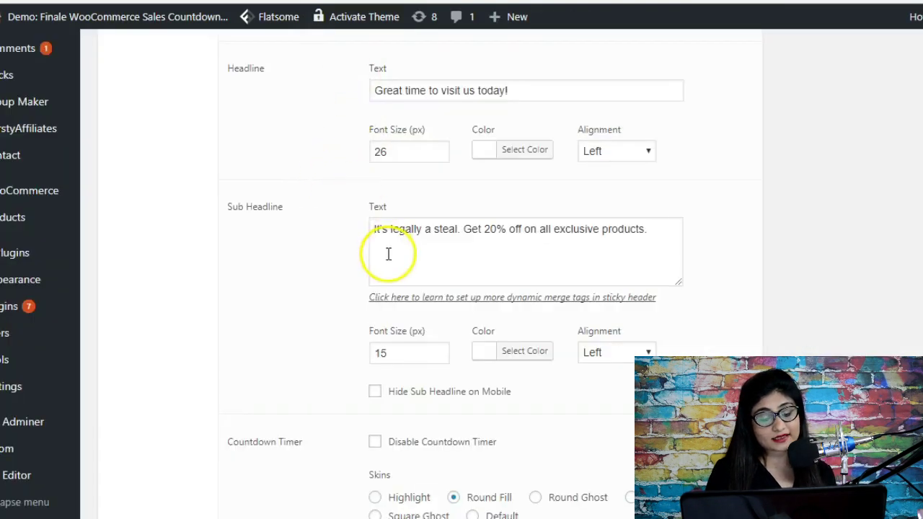
scroll(387, 255, "down", 1)
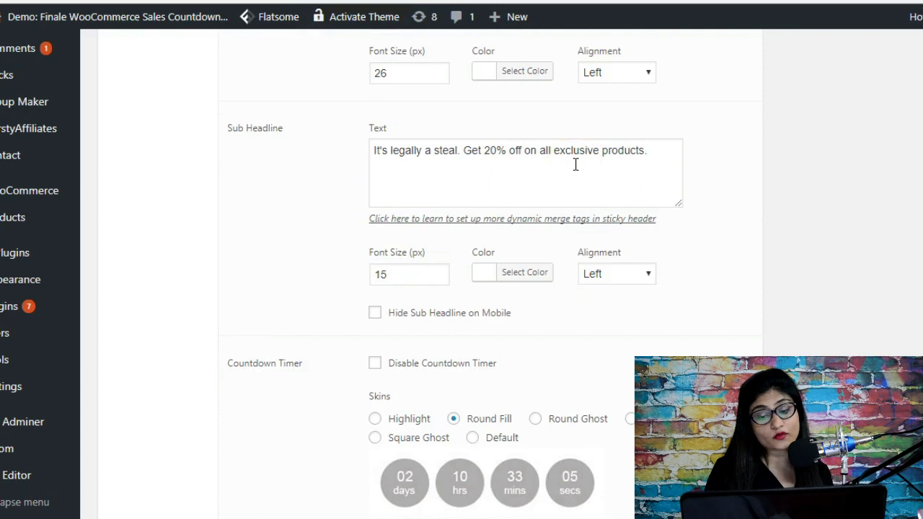
scroll(546, 192, "down", 2)
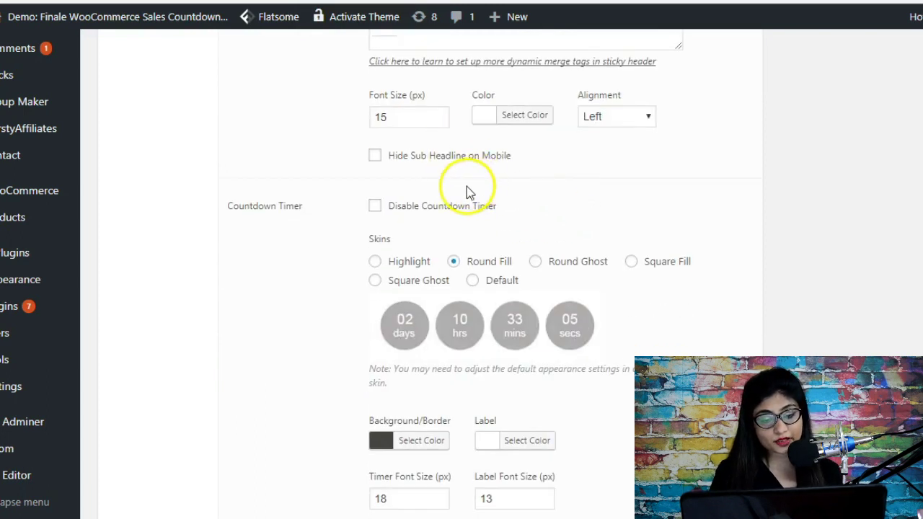
scroll(467, 186, "down", 1)
left_click(427, 82)
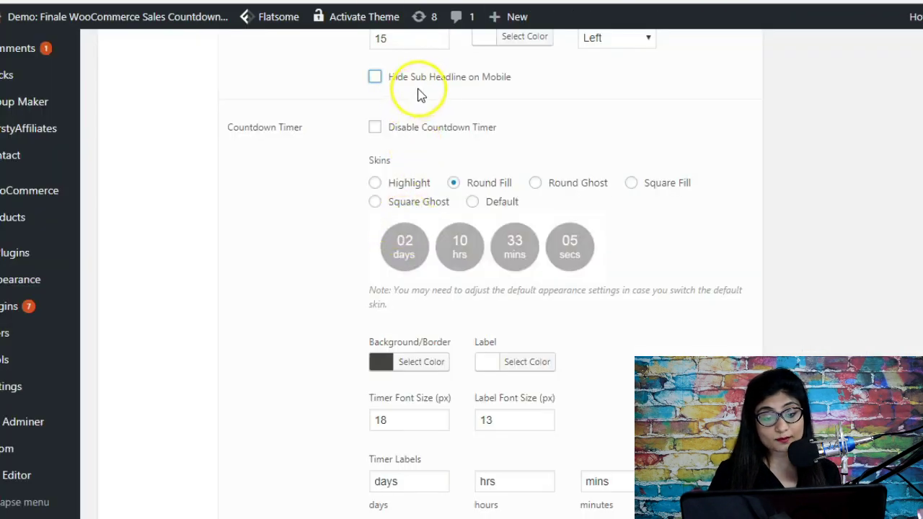
left_click(427, 137)
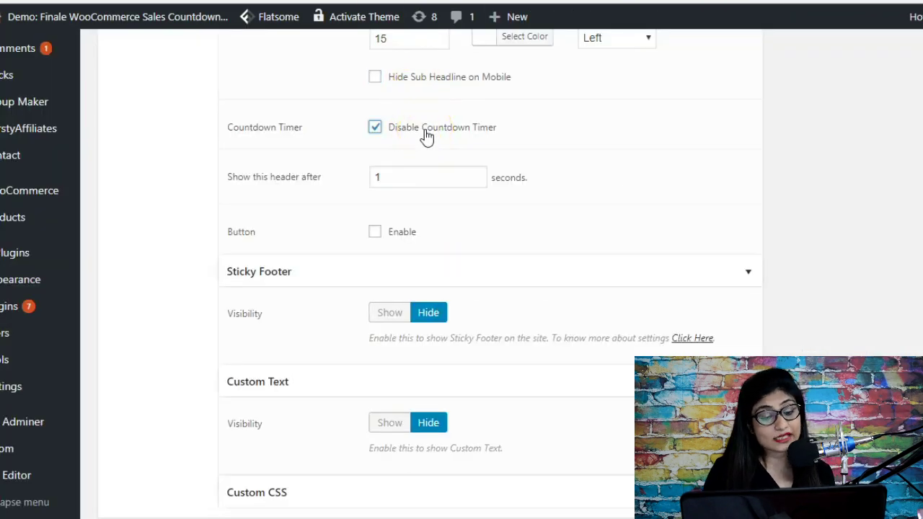
left_click(427, 137)
scroll(427, 137, "down", 1)
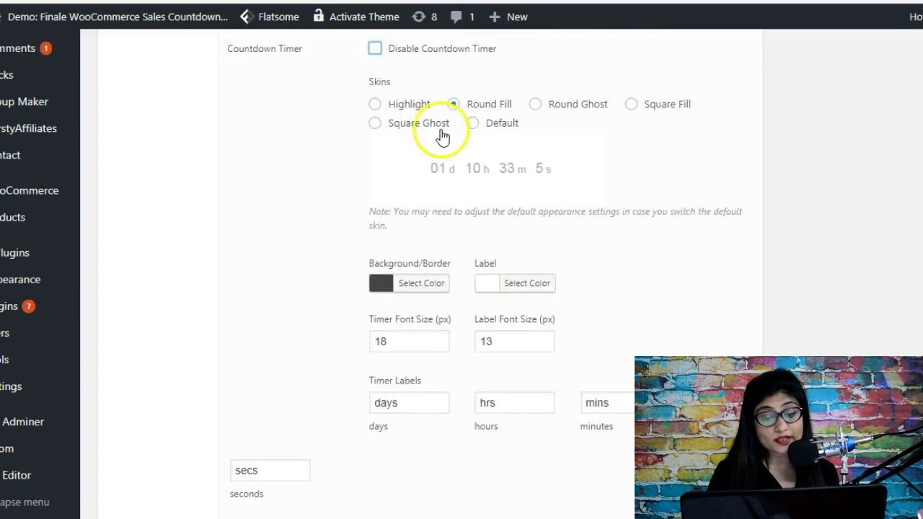
left_click(431, 107)
left_click(431, 123)
left_click(536, 104)
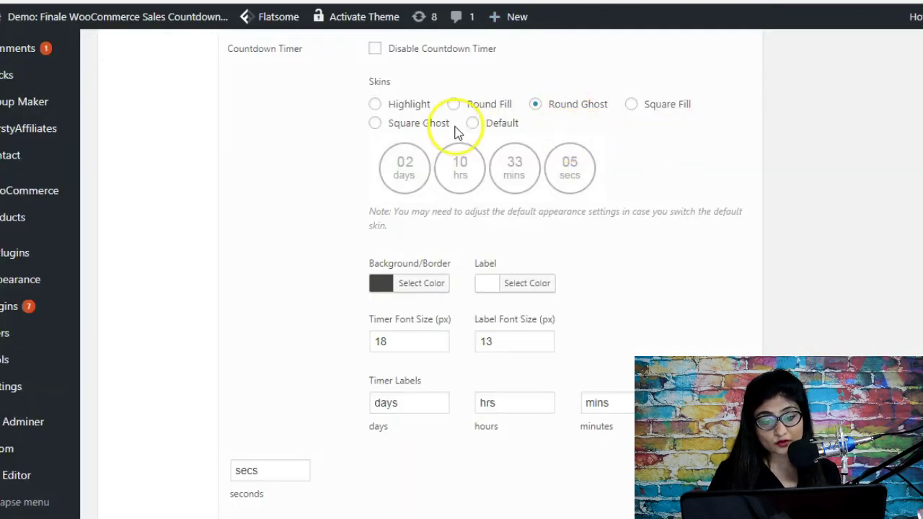
left_click(502, 103)
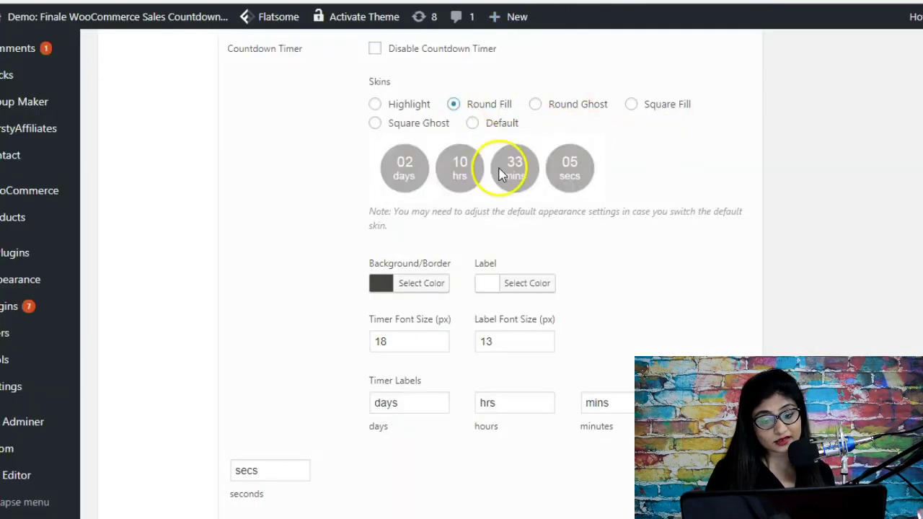
scroll(469, 201, "down", 1)
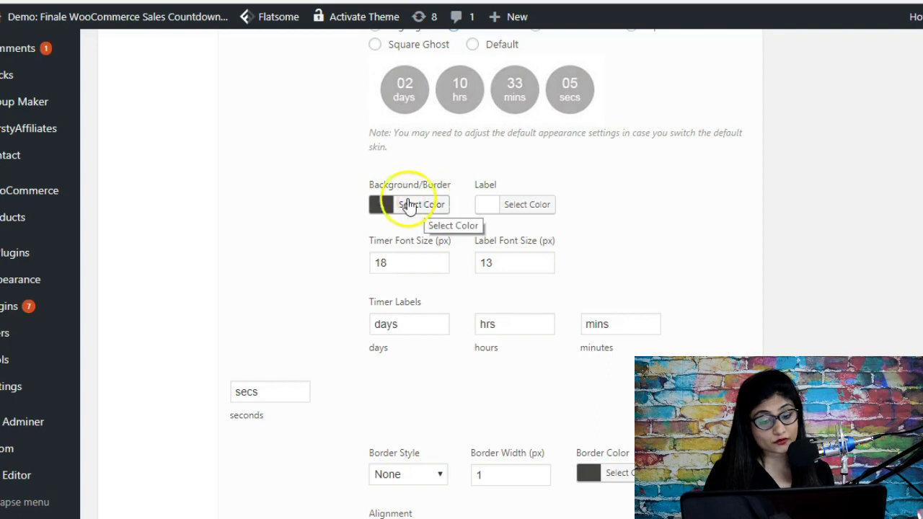
left_click(417, 209)
left_click(421, 209)
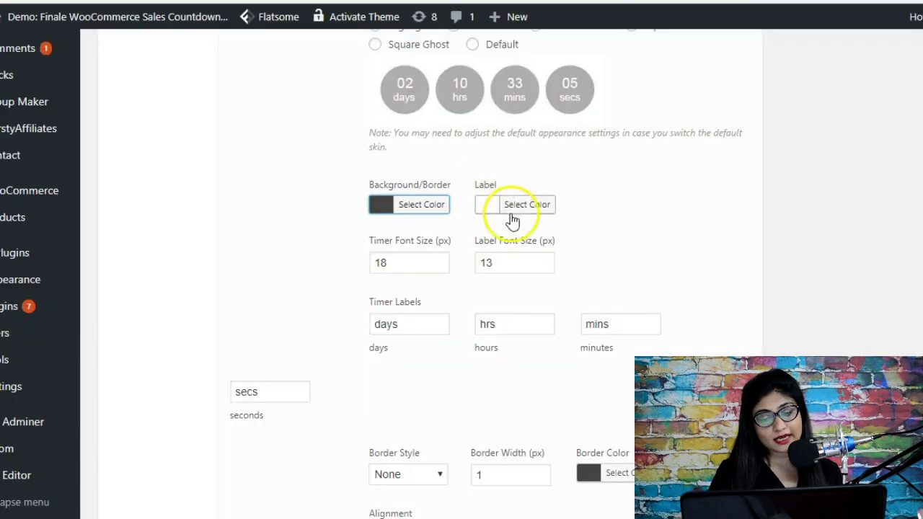
scroll(515, 216, "down", 1)
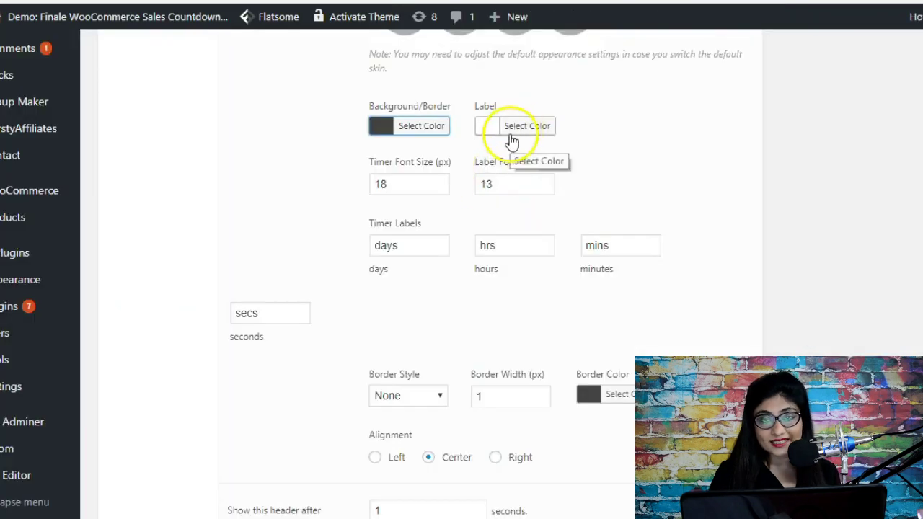
scroll(477, 124, "down", 1)
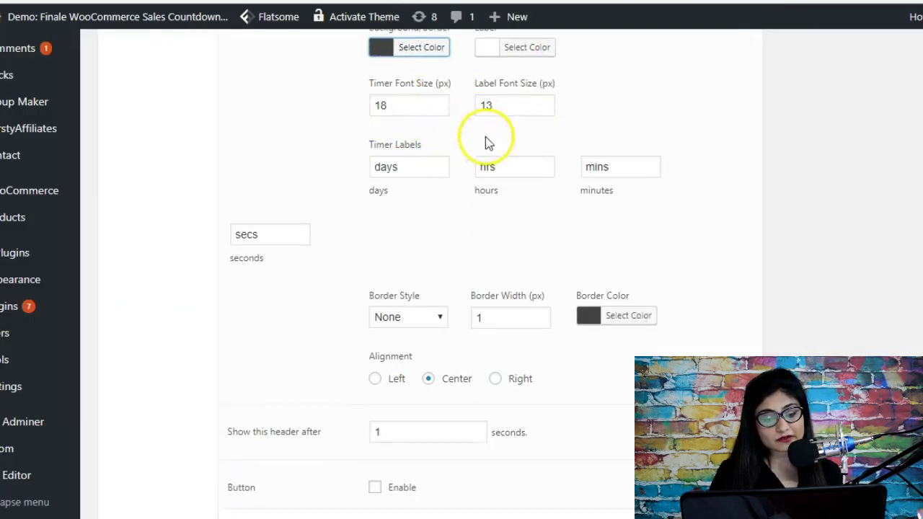
scroll(535, 209, "down", 2)
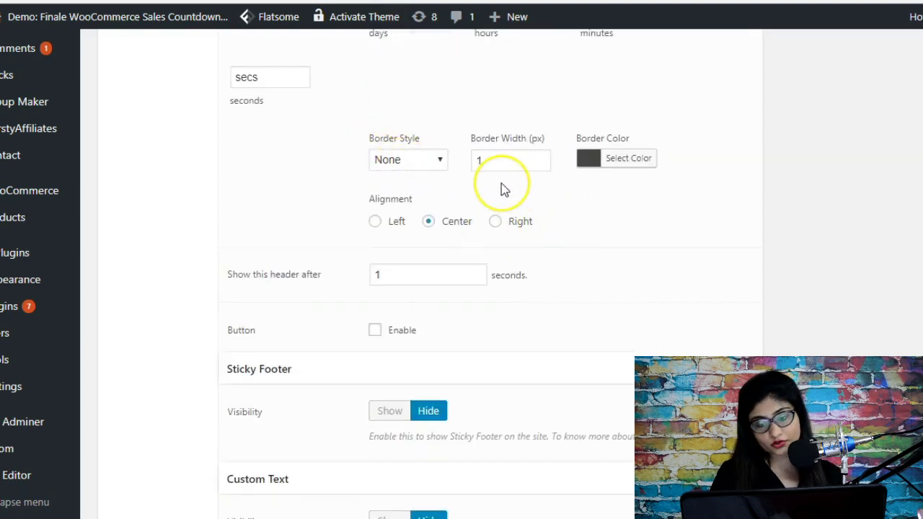
left_click(438, 160)
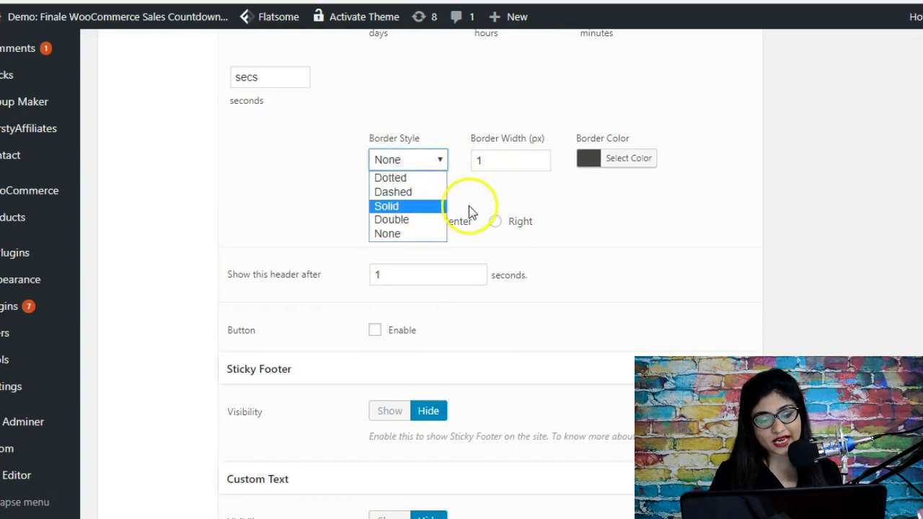
left_click(496, 205)
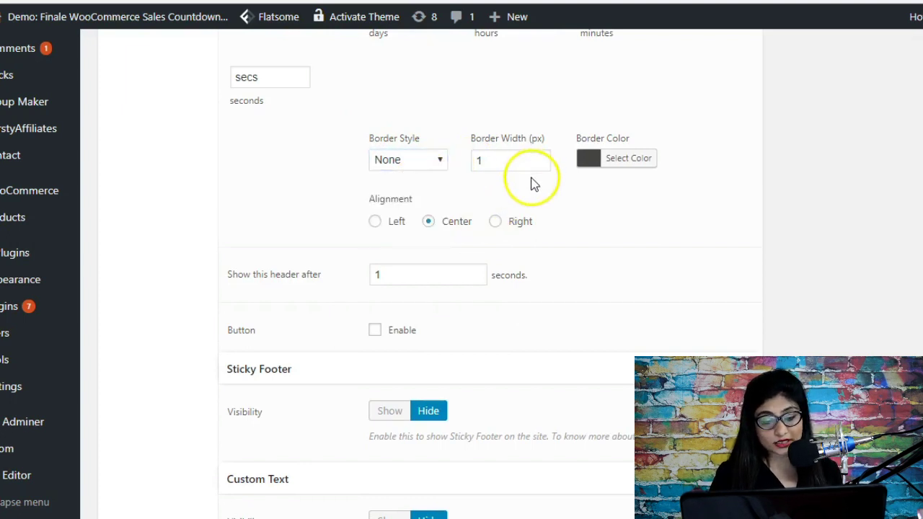
scroll(508, 202, "down", 1)
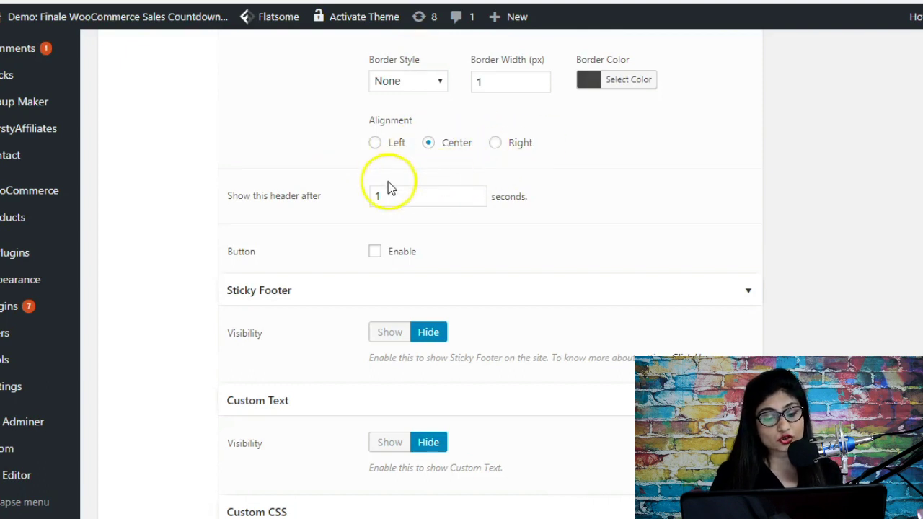
scroll(391, 185, "down", 1)
scroll(344, 129, "up", 1)
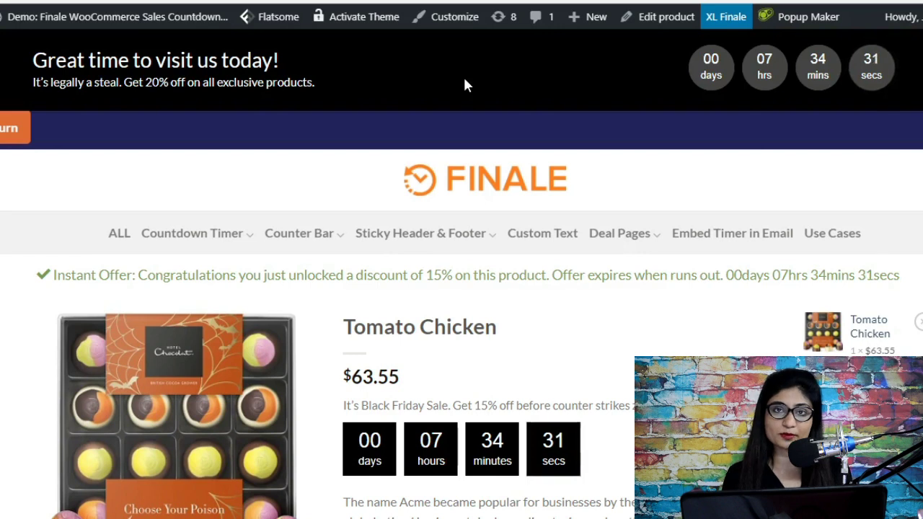
scroll(457, 200, "down", 7)
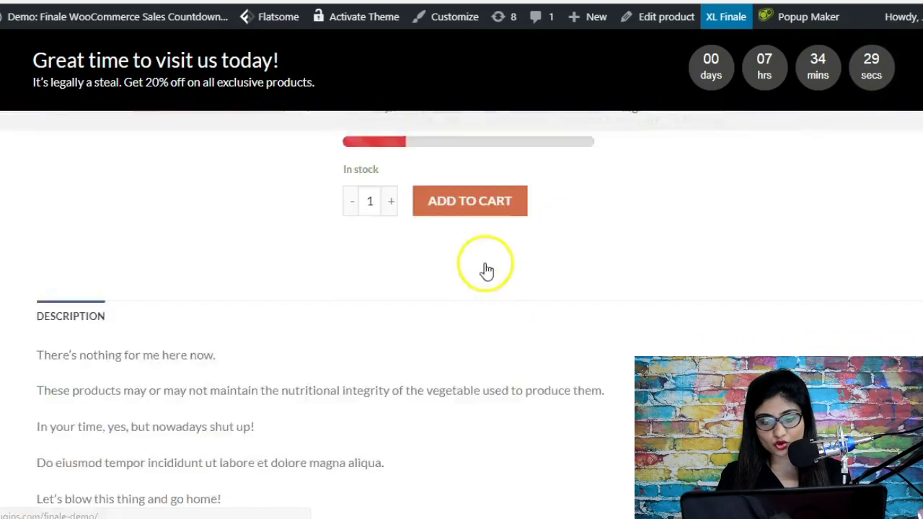
scroll(482, 269, "up", 5)
scroll(485, 268, "up", 2)
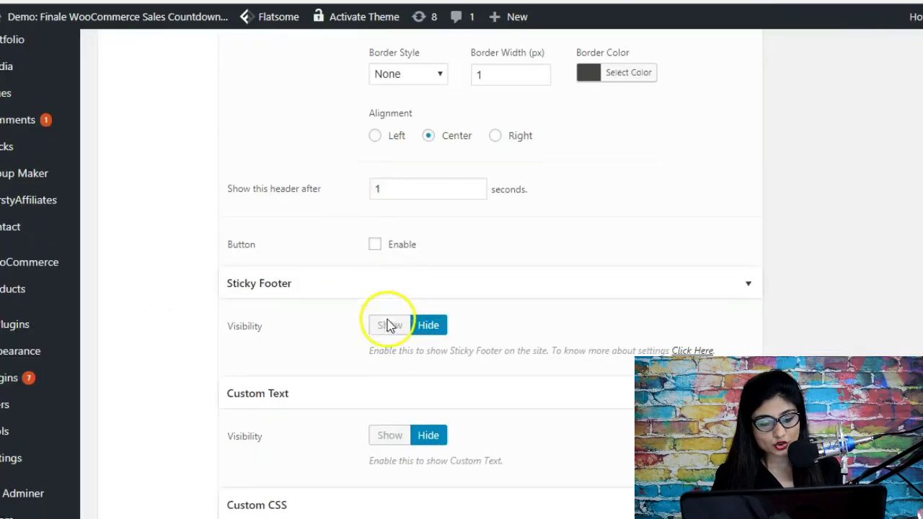
Add a call-to-action button to the sticky header and start entering its link
scroll(387, 324, "up", 1)
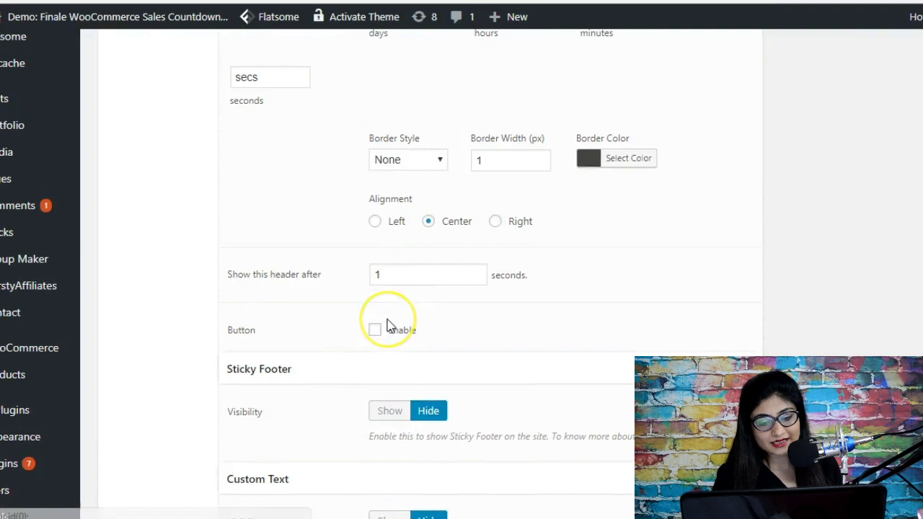
left_click(376, 330)
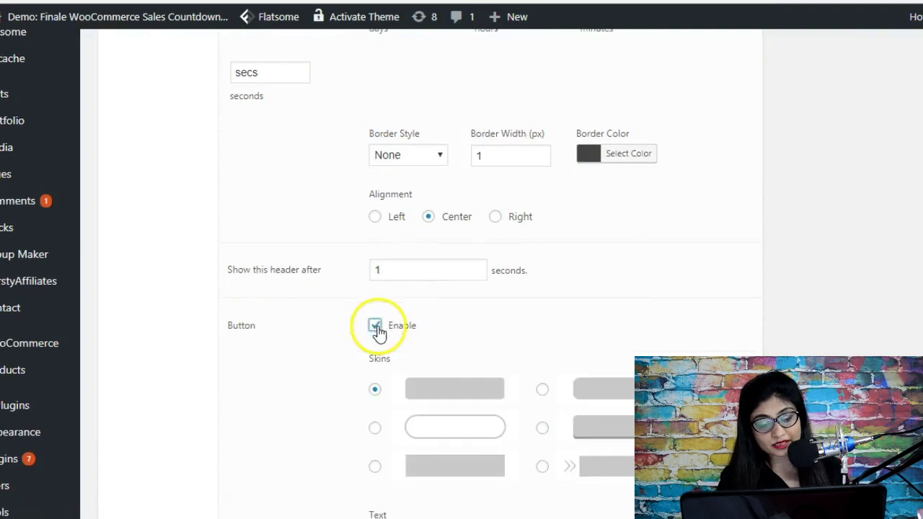
scroll(377, 330, "down", 3)
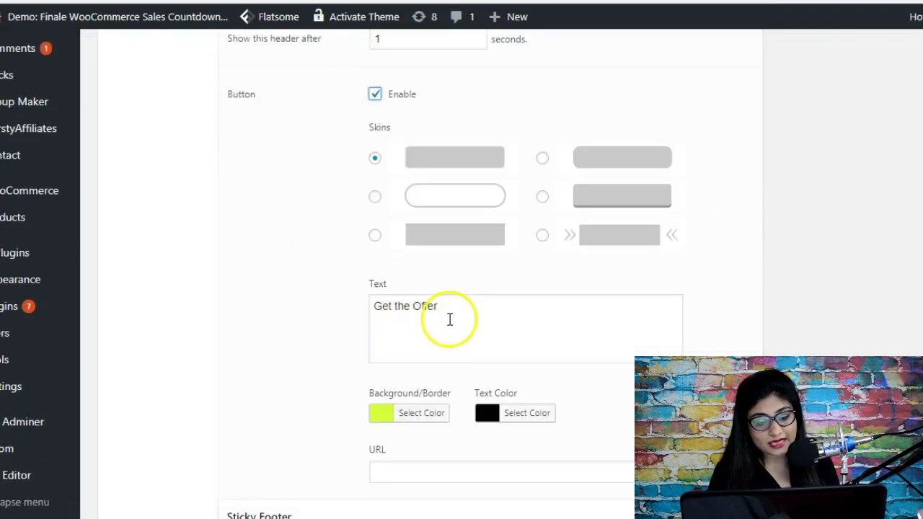
scroll(500, 293, "down", 2)
left_click(411, 318)
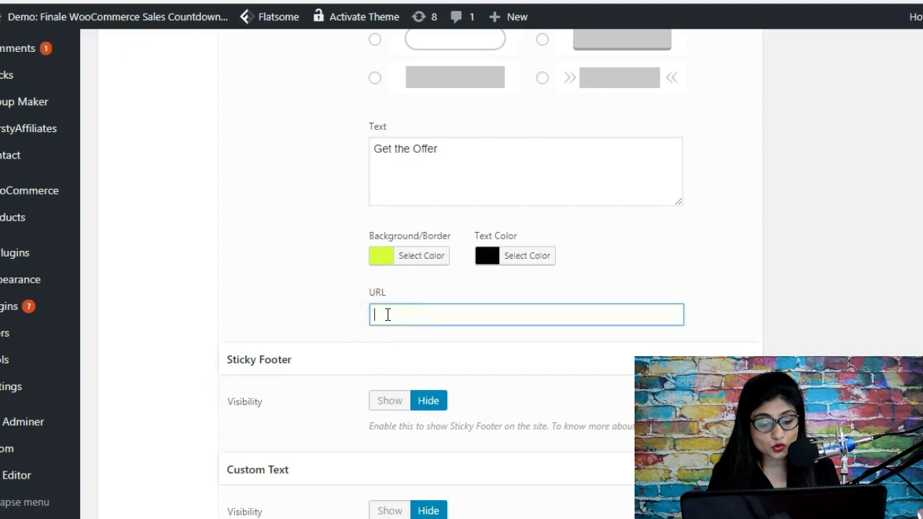
Update the Save15 campaign and view the Tomato Chicken product page
scroll(602, 268, "up", 10)
scroll(630, 253, "up", 5)
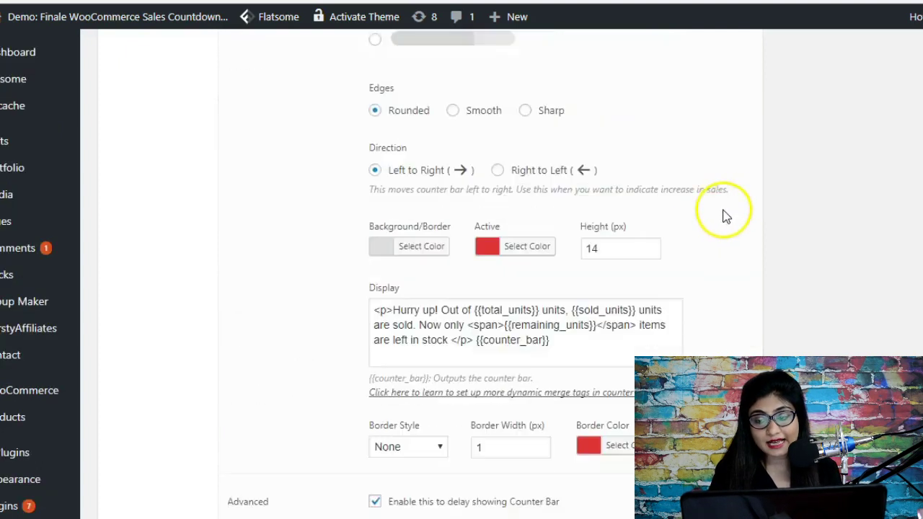
scroll(723, 214, "up", 10)
scroll(490, 274, "up", 9)
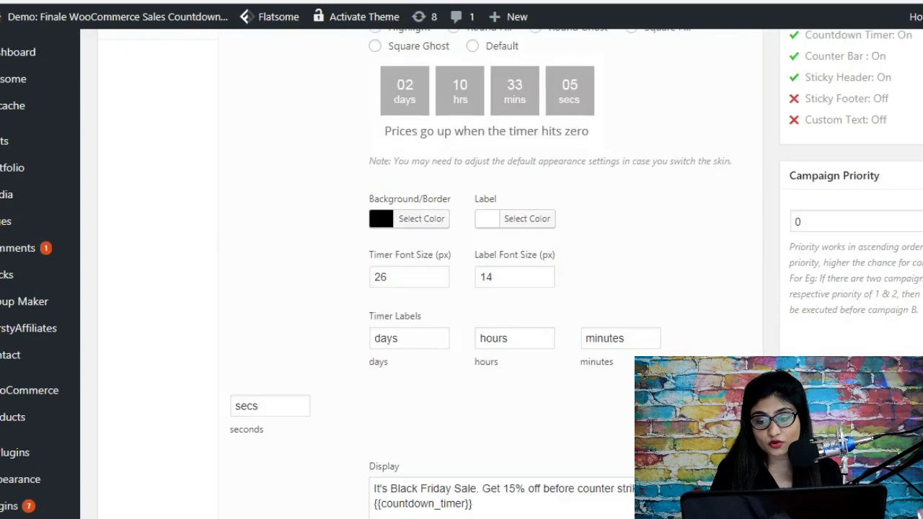
left_click(917, 183)
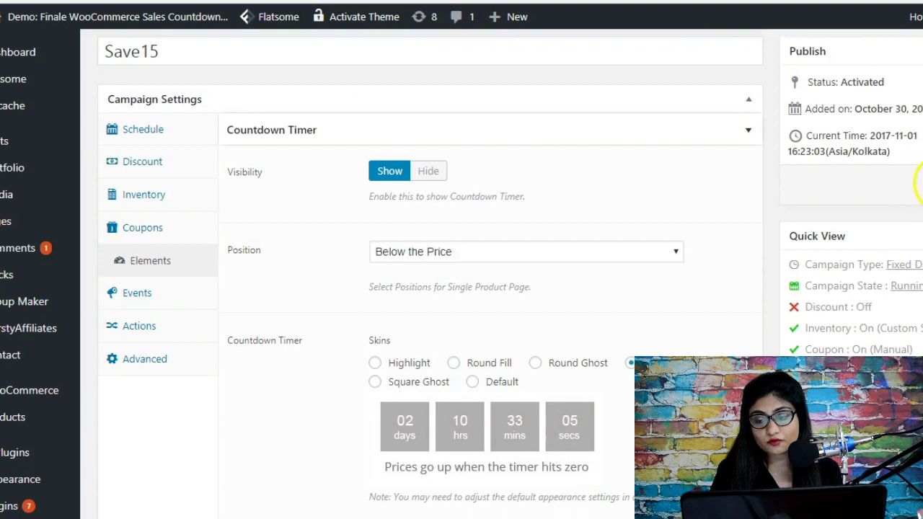
scroll(525, 196, "down", 5)
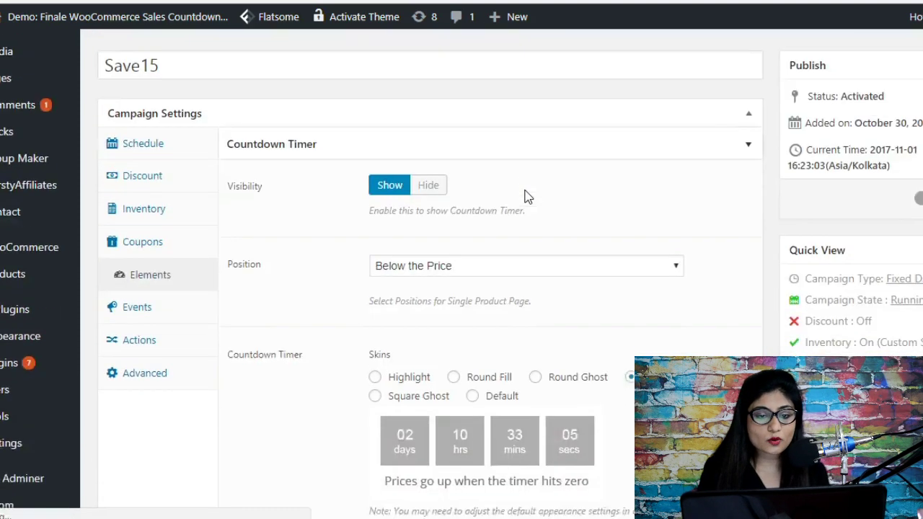
left_click(423, 5)
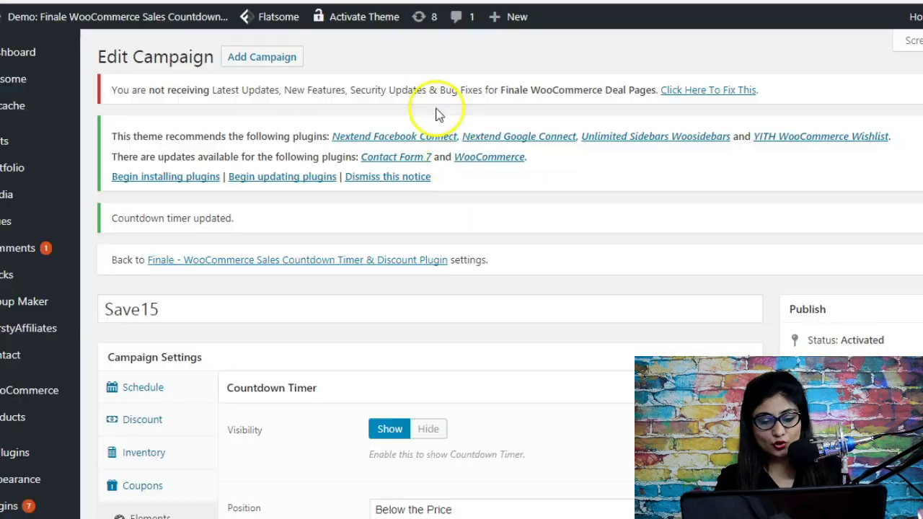
Scroll down the campaign's Elements settings to the Sticky Footer section
scroll(404, 232, "down", 15)
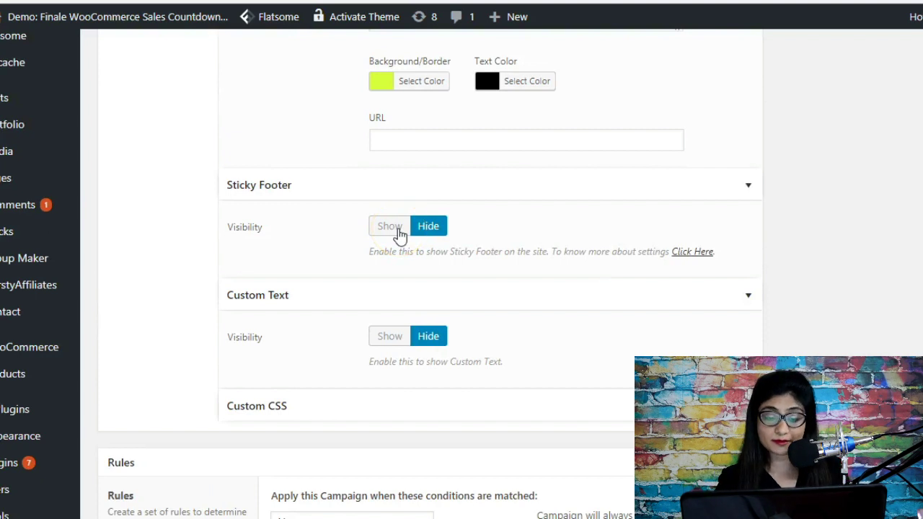
Leave the Sticky Footer hidden and set the Custom Text element's visibility to Show
left_click(401, 234)
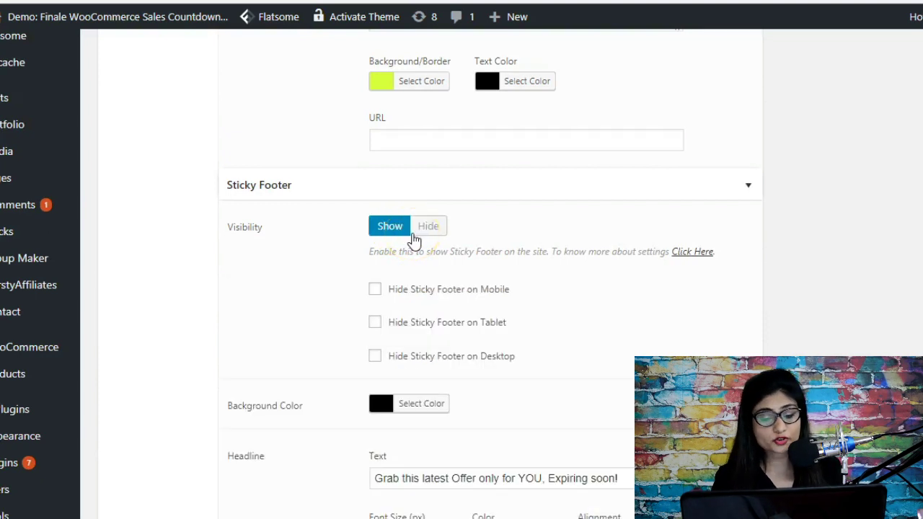
left_click(428, 235)
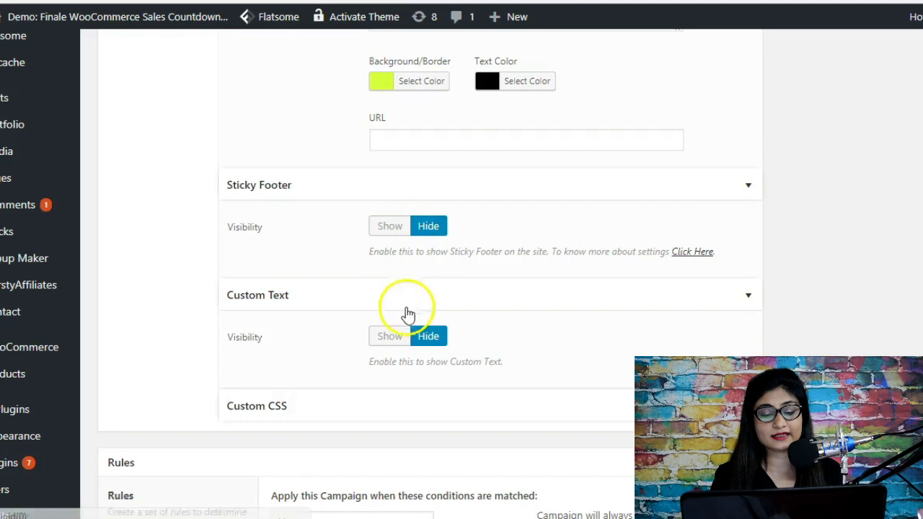
left_click(393, 343)
scroll(418, 317, "down", 2)
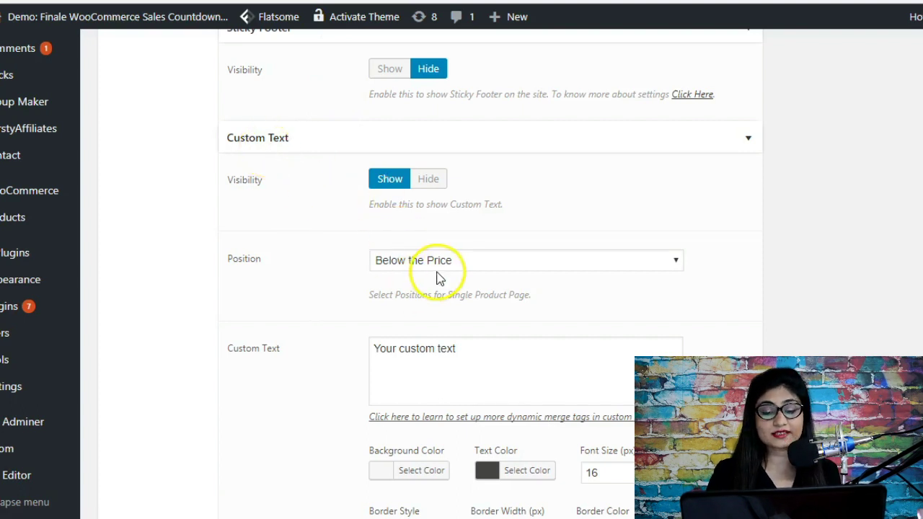
scroll(439, 278, "down", 2)
scroll(440, 280, "up", 2)
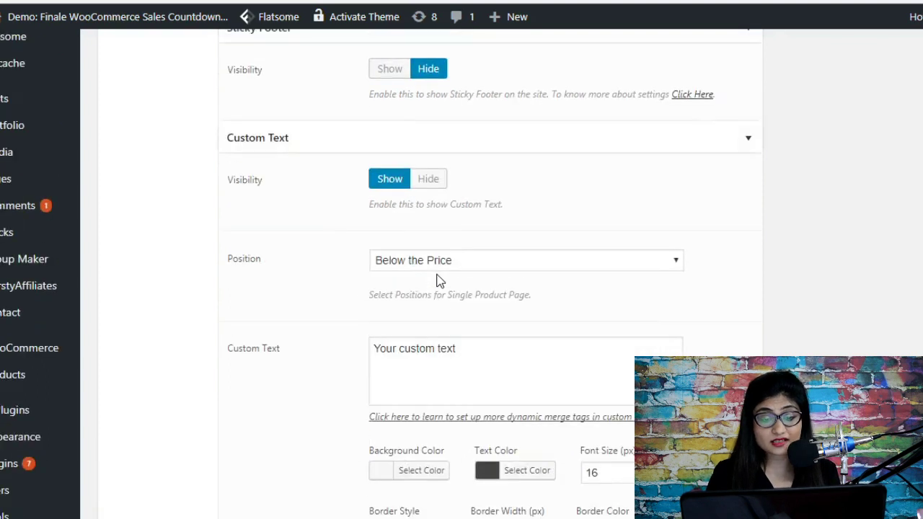
scroll(438, 280, "down", 1)
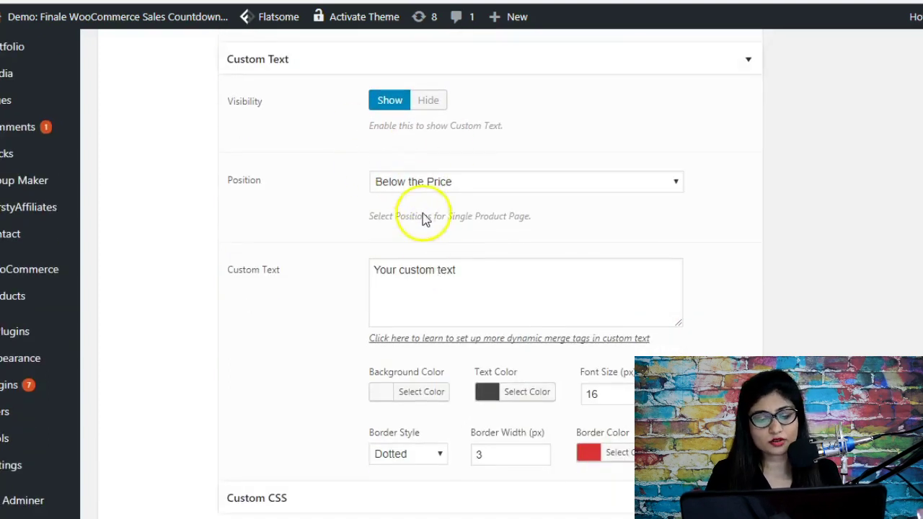
Replace the custom text placeholder with a Black Friday limited-stock 'act fast!' message
triple_click(443, 275)
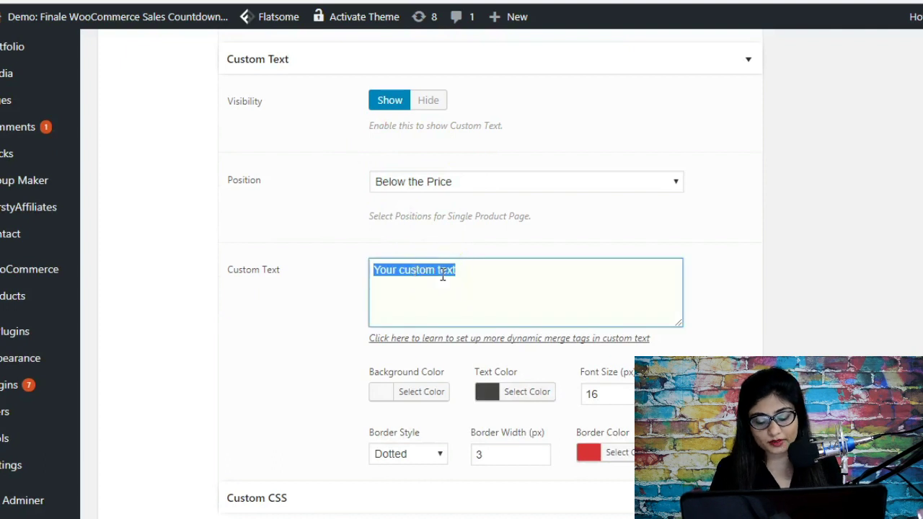
type("It's a Black Fridya")
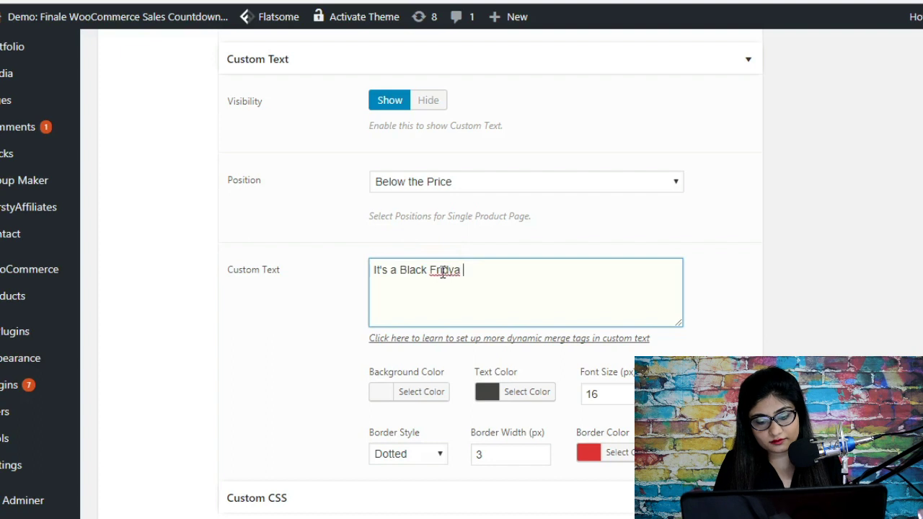
key("BackSpace")
key("BackSpace")
key("BackSpace")
type("ay Deal. ")
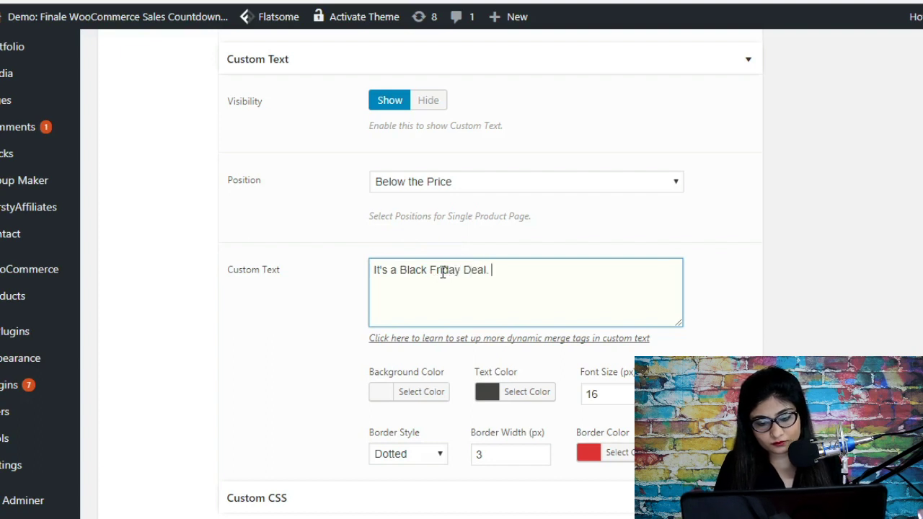
type("All stocks are")
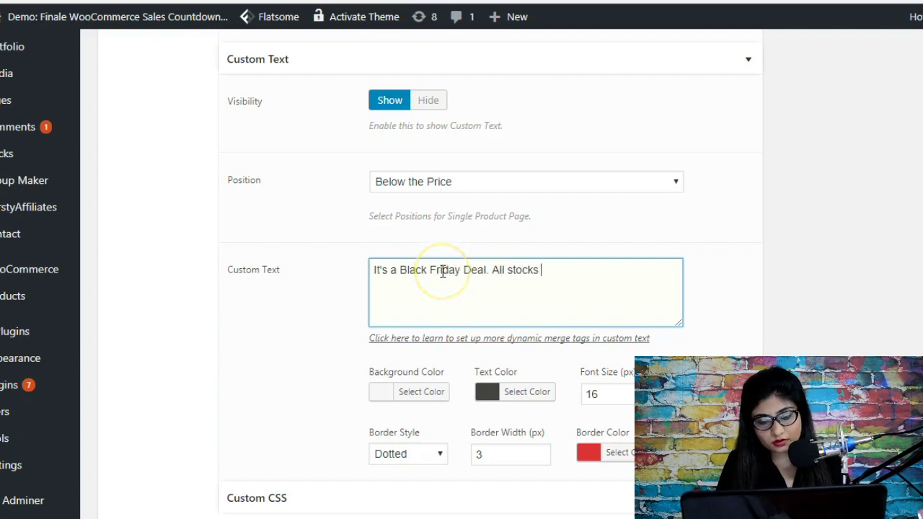
key("BackSpace")
key("BackSpace")
key("BackSpace")
key("BackSpace")
key("BackSpace")
key("BackSpace")
key("BackSpace")
key("BackSpace")
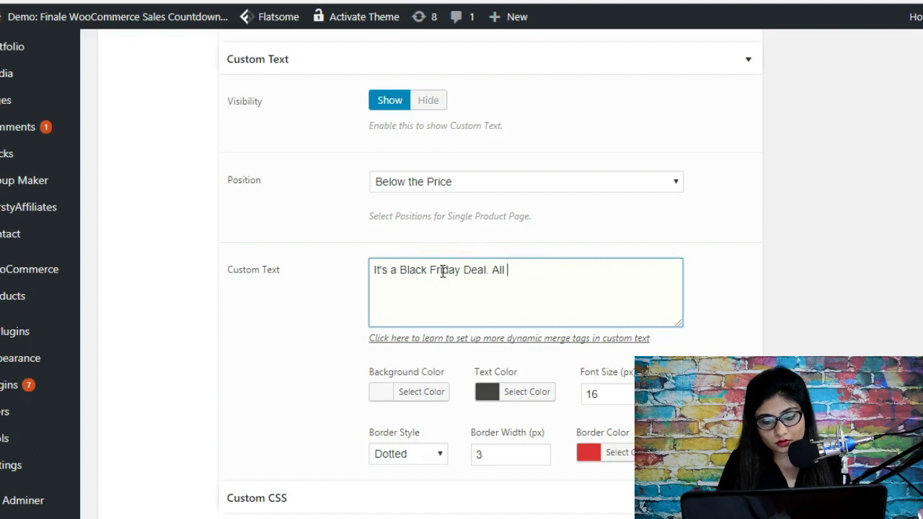
type("tems are in limited stock. act fast!")
left_click(798, 284)
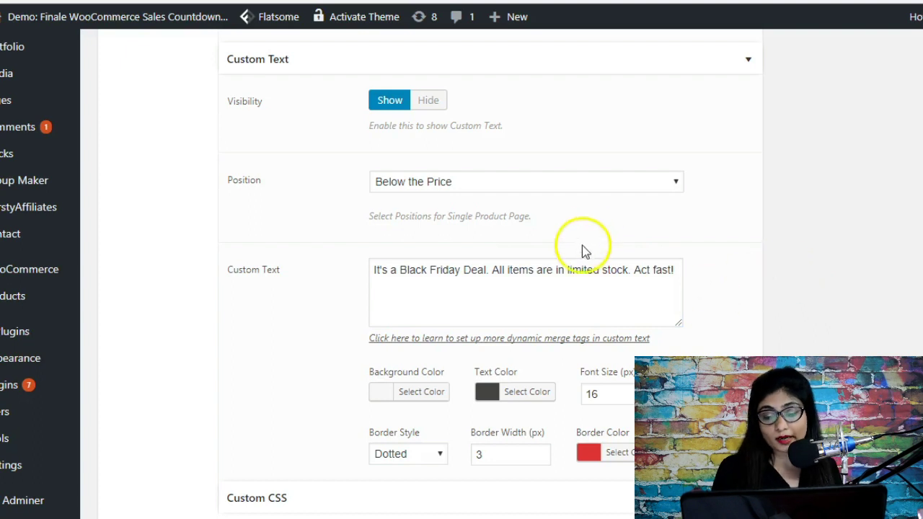
Rewrite the custom text as the Halloween chocolates notice ending 'not be available after Oct 31st.'
triple_click(570, 272)
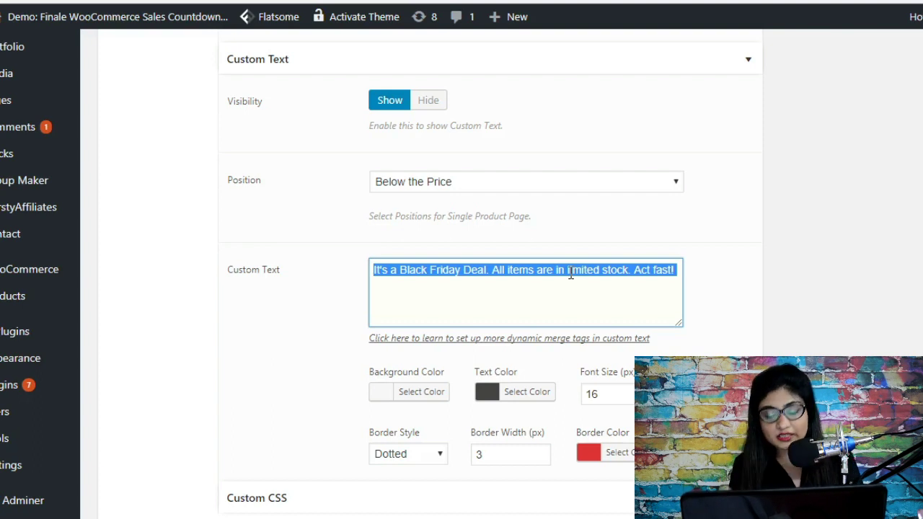
type("Th")
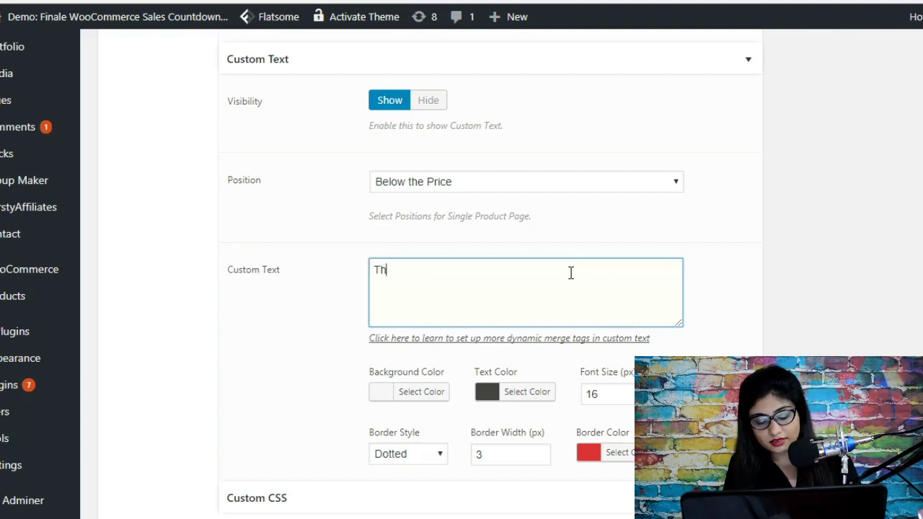
type("ese are aHal")
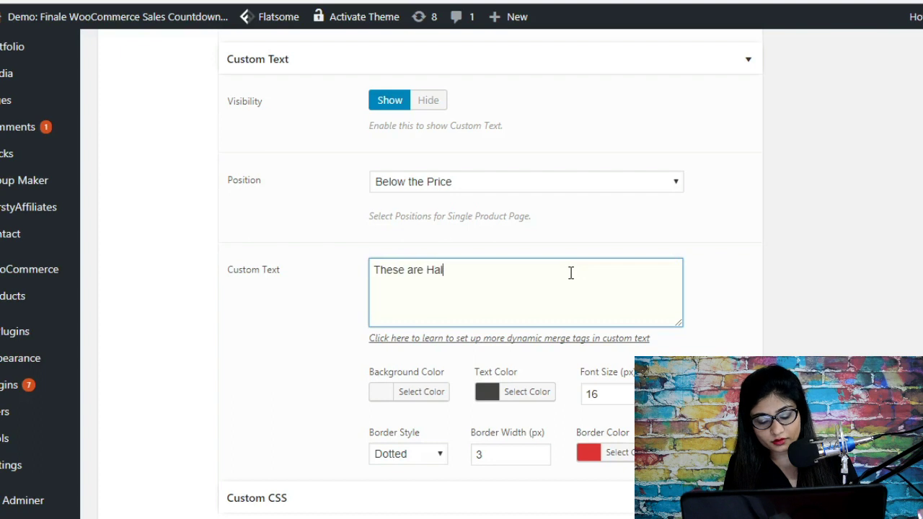
type("loween special")
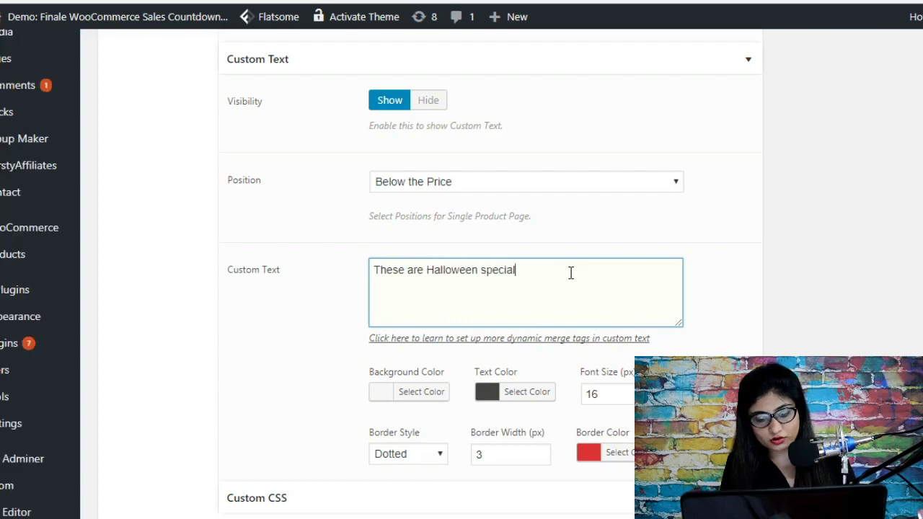
type(" chocolates")
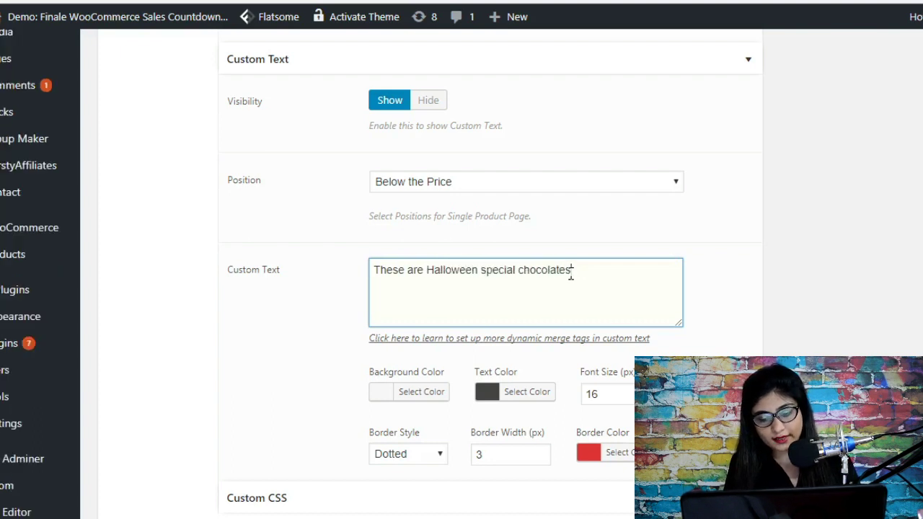
type(" and they")
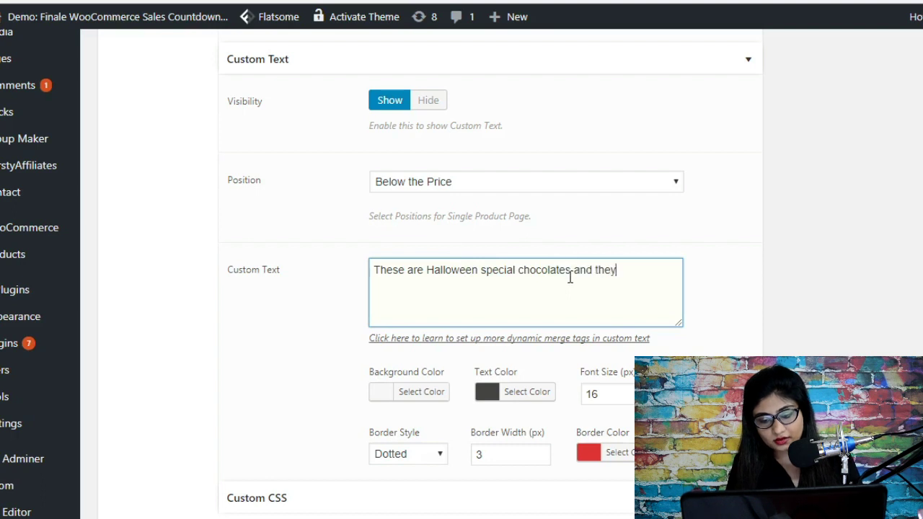
type(" will not")
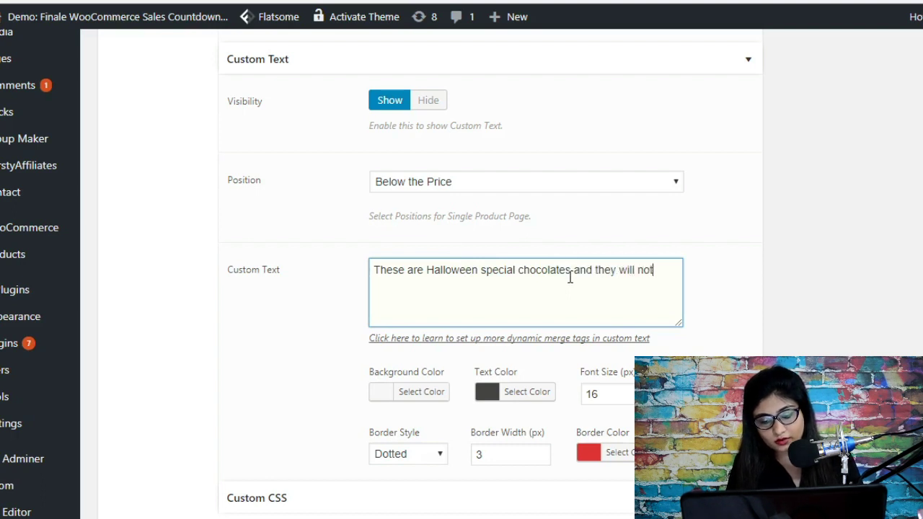
type(" be avi")
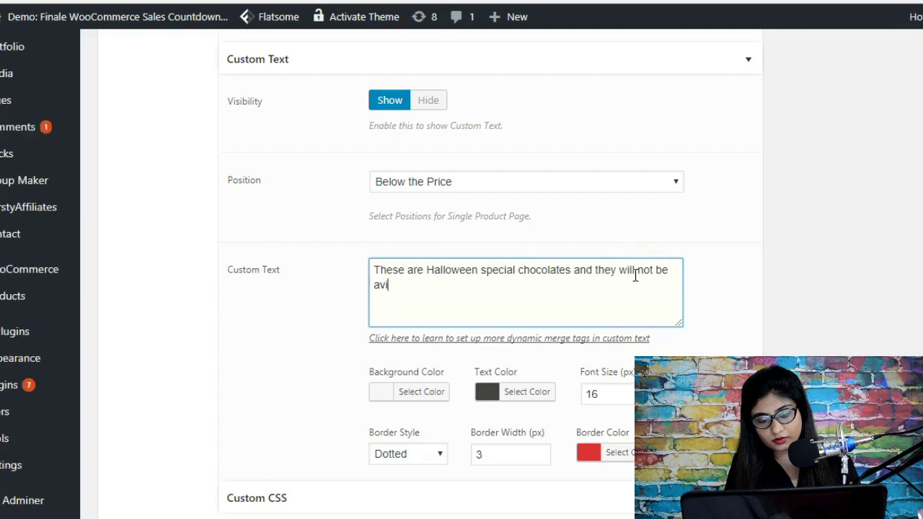
type("ailable ater")
key("BackSpace")
key("BackSpace")
type("fter Oct 31st.")
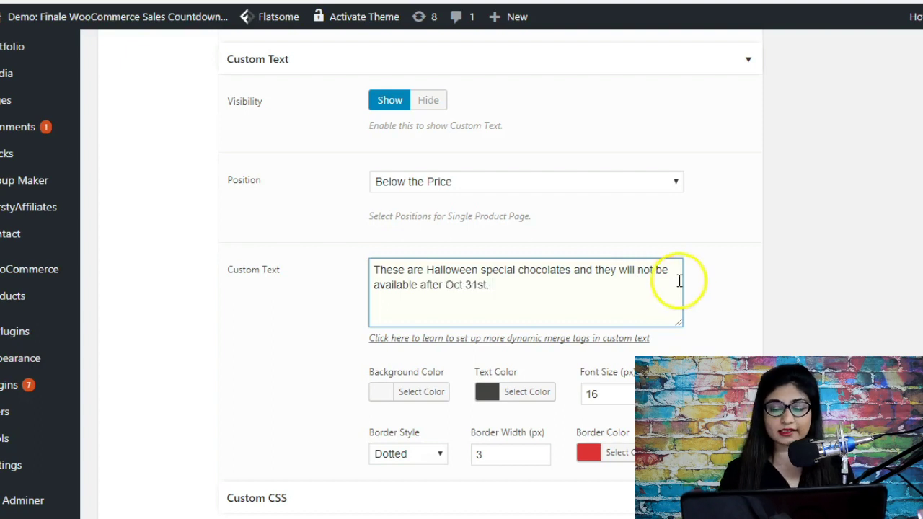
left_click(752, 292)
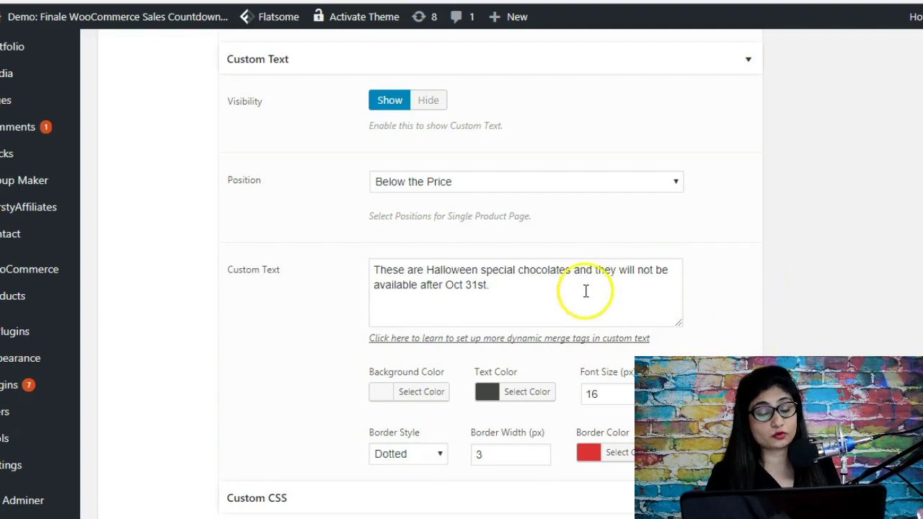
Scroll through the Countdown Timer skin options in the Elements settings
scroll(586, 292, "up", 2)
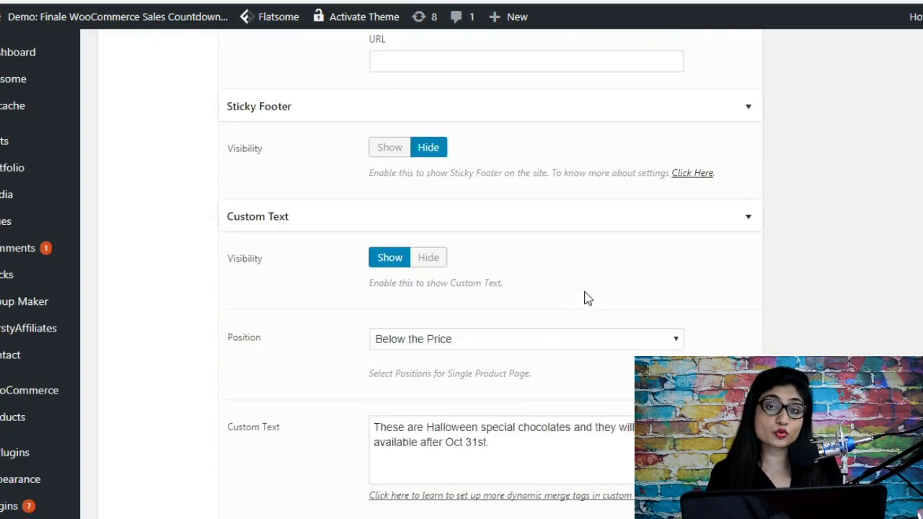
scroll(585, 298, "up", 15)
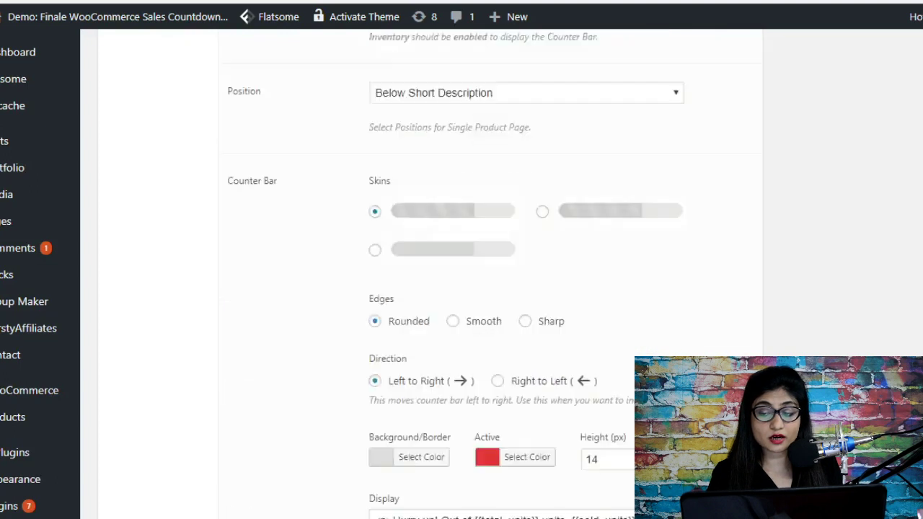
scroll(585, 298, "up", 15)
scroll(586, 298, "down", 2)
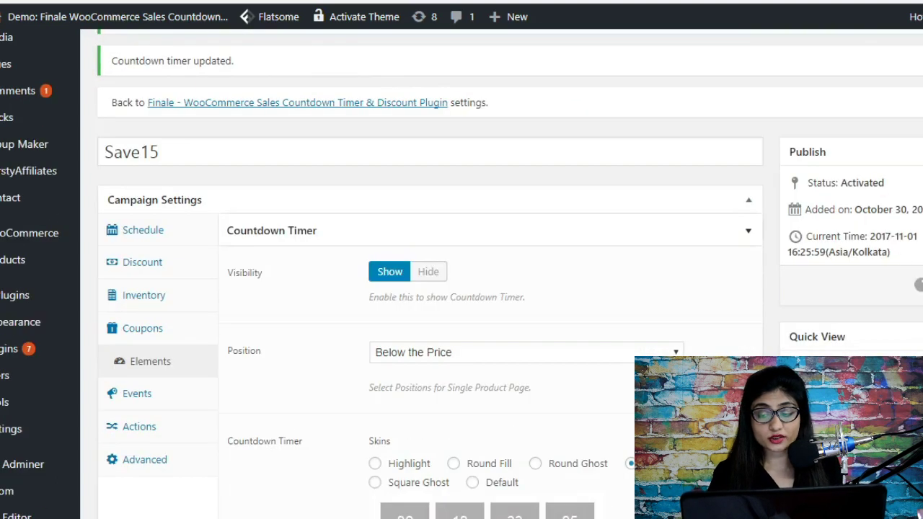
scroll(478, 282, "down", 3)
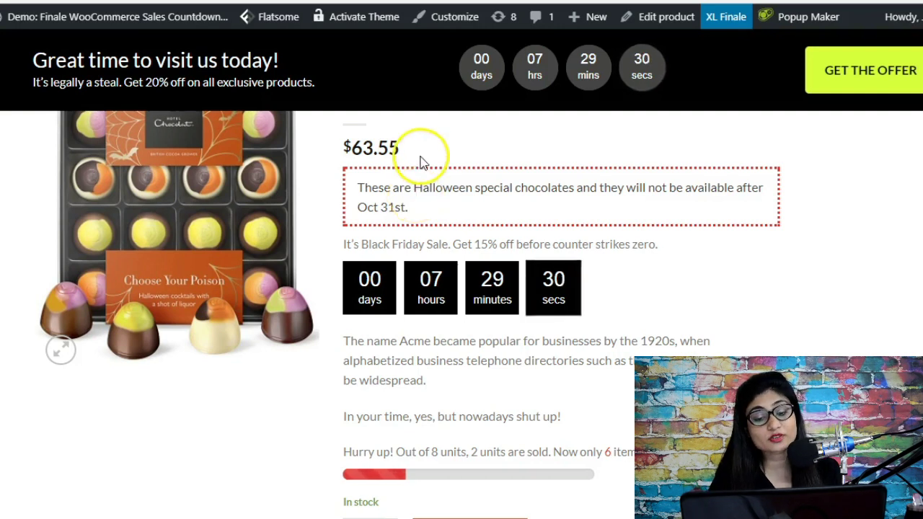
Collapse the Sticky Footer section and open the Custom Text Position options
scroll(342, 299, "down", 2)
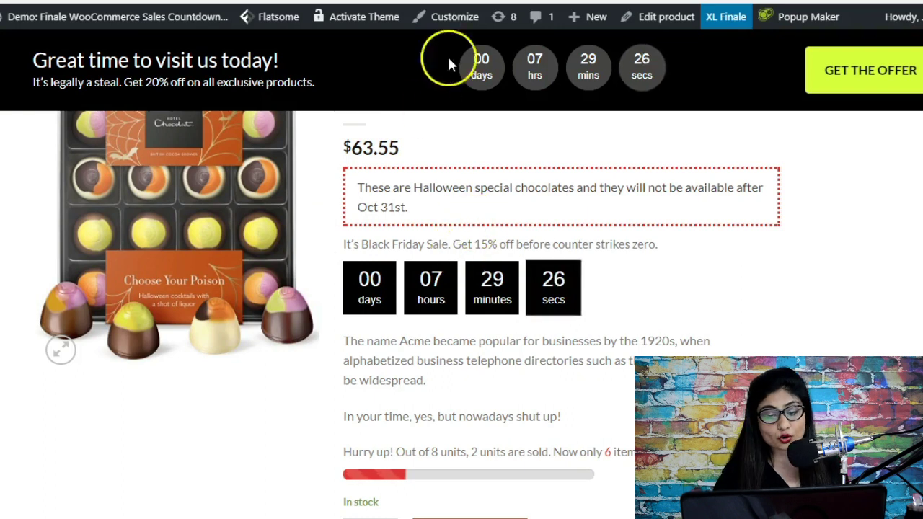
scroll(415, 213, "up", 3)
scroll(415, 218, "up", 2)
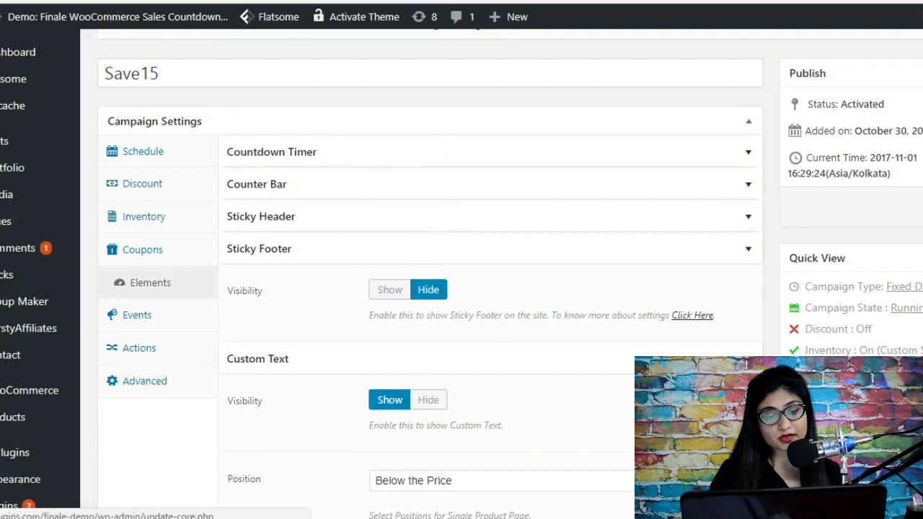
scroll(561, 335, "down", 1)
scroll(561, 336, "down", 1)
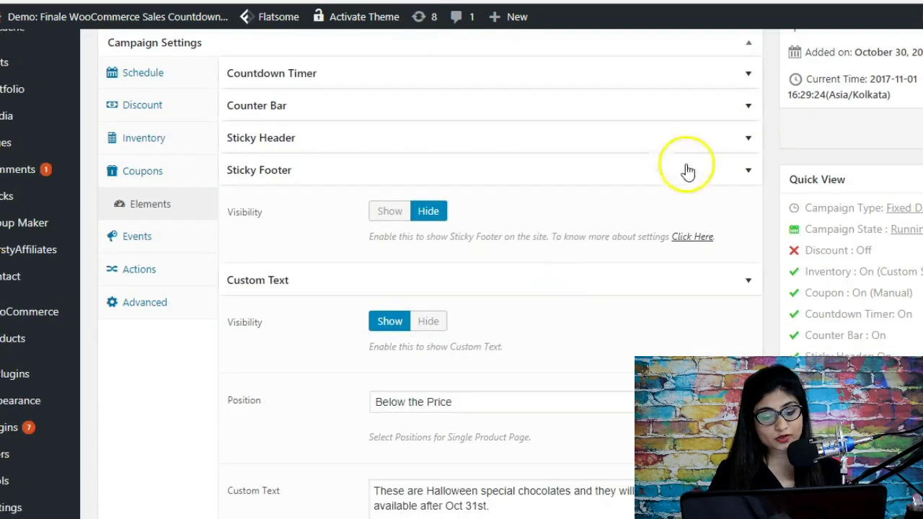
left_click(721, 179)
scroll(504, 274, "down", 3)
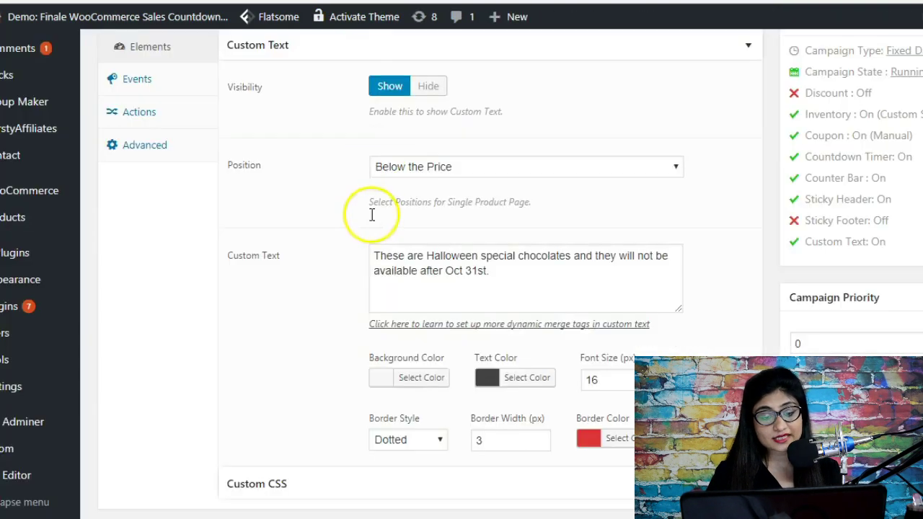
left_click(414, 166)
Keep the custom text Below the Price and expand the Custom CSS element settings
left_click(421, 166)
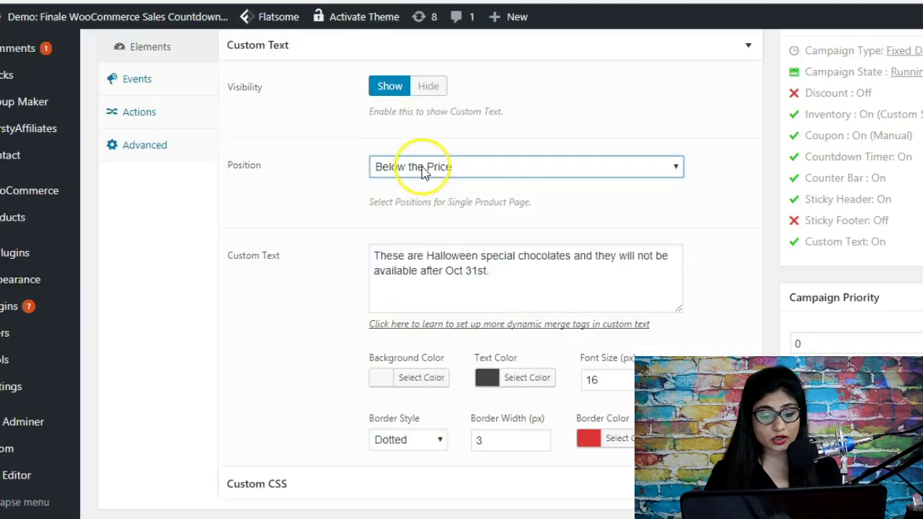
scroll(438, 295, "down", 2)
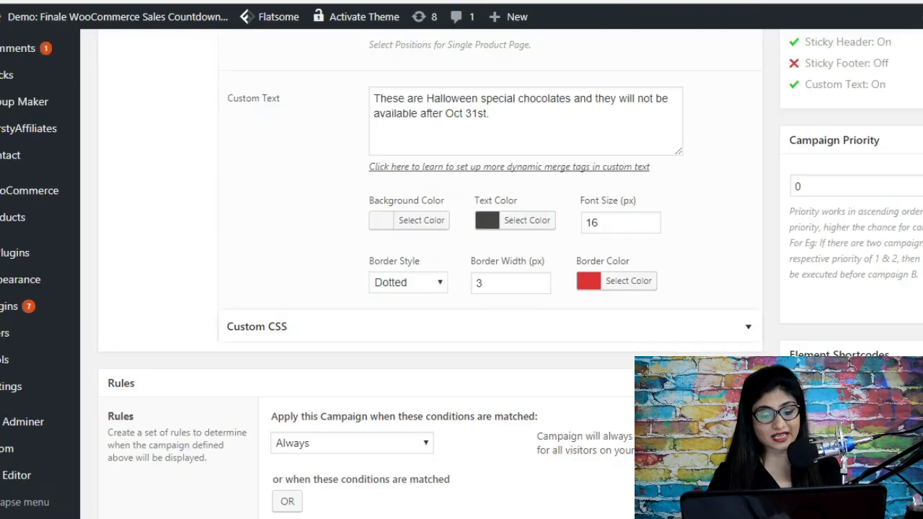
scroll(465, 139, "up", 3)
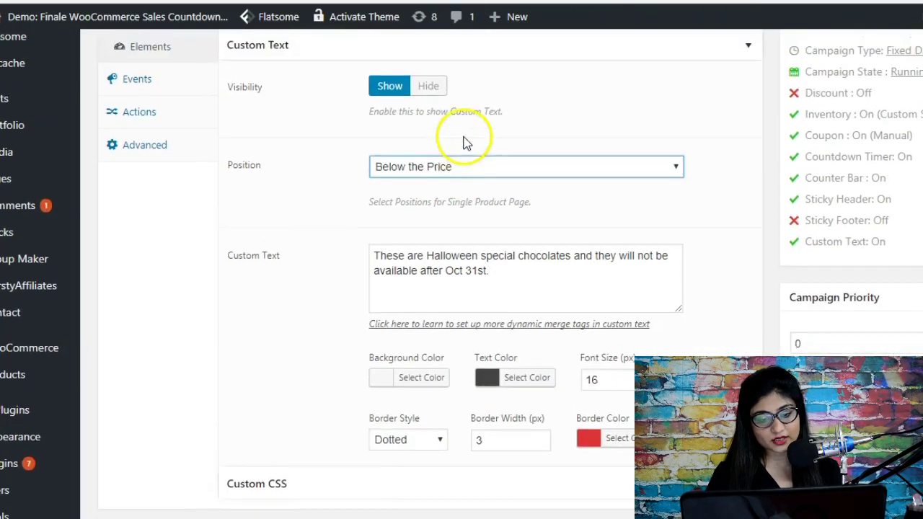
scroll(465, 141, "down", 5)
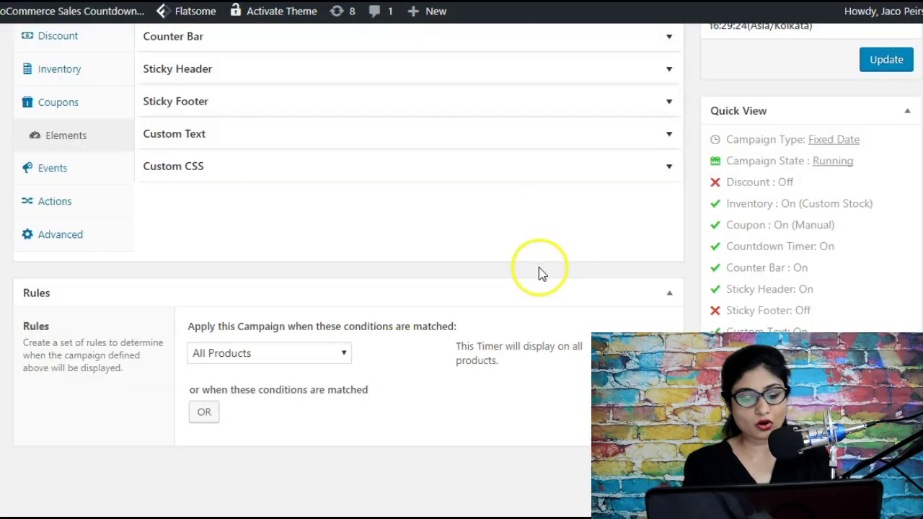
scroll(450, 310, "up", 3)
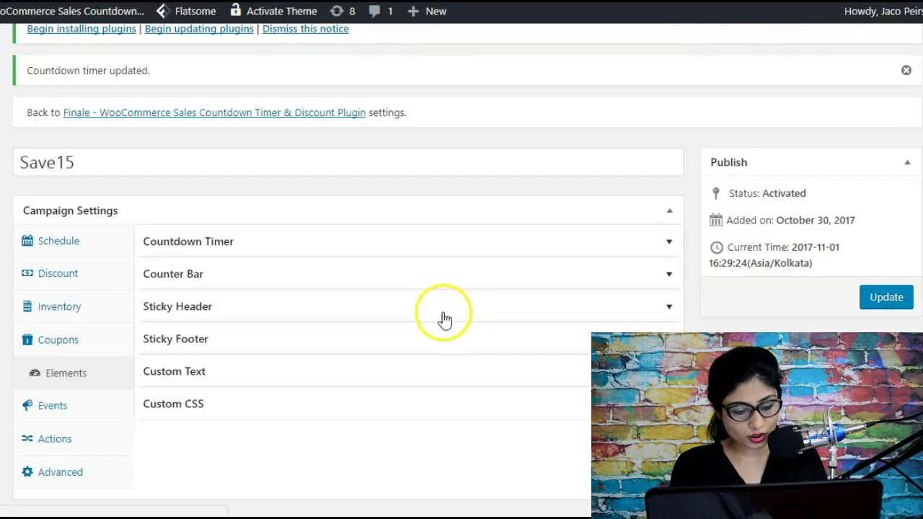
scroll(445, 320, "down", 2)
left_click(522, 261)
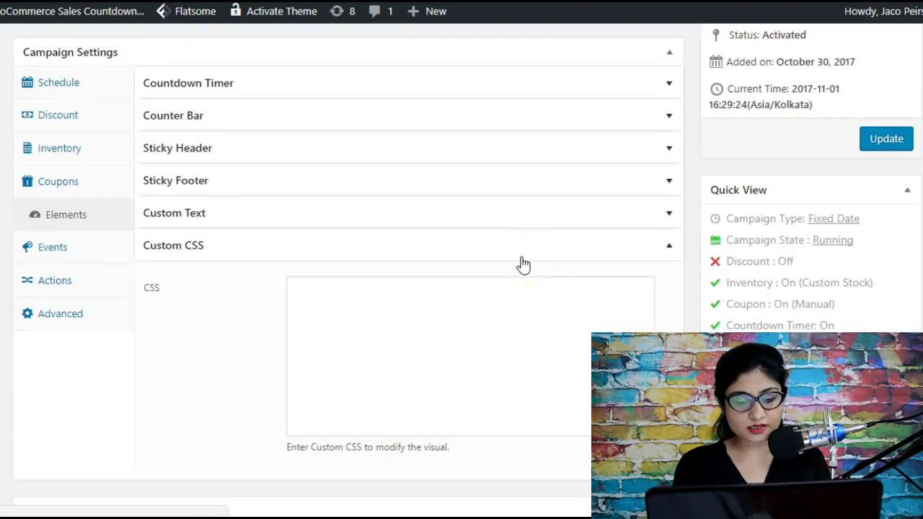
Collapse Custom CSS and change the rule condition from All Products to Products
left_click(525, 262)
scroll(497, 281, "down", 1)
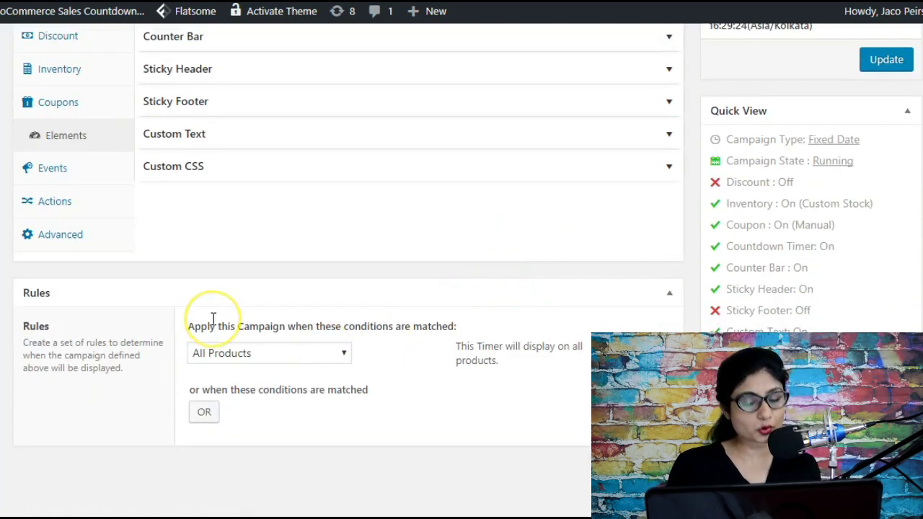
left_click(245, 351)
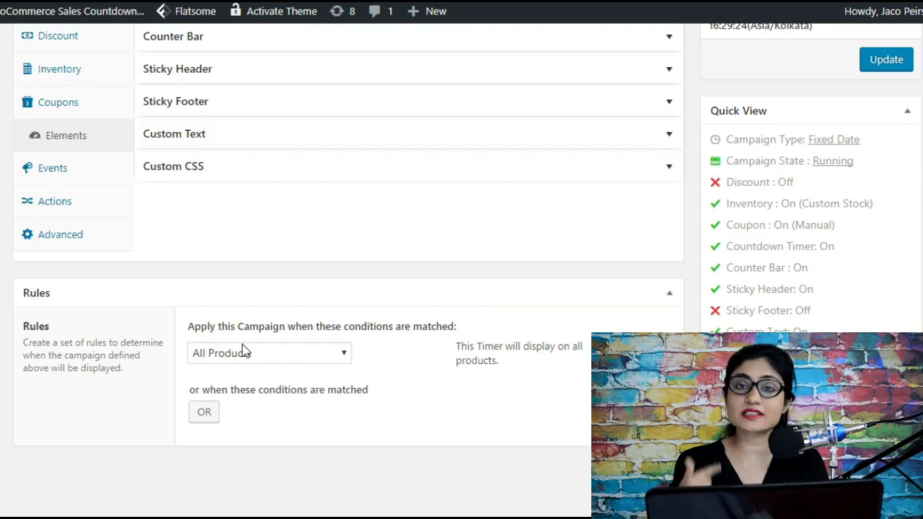
left_click(244, 352)
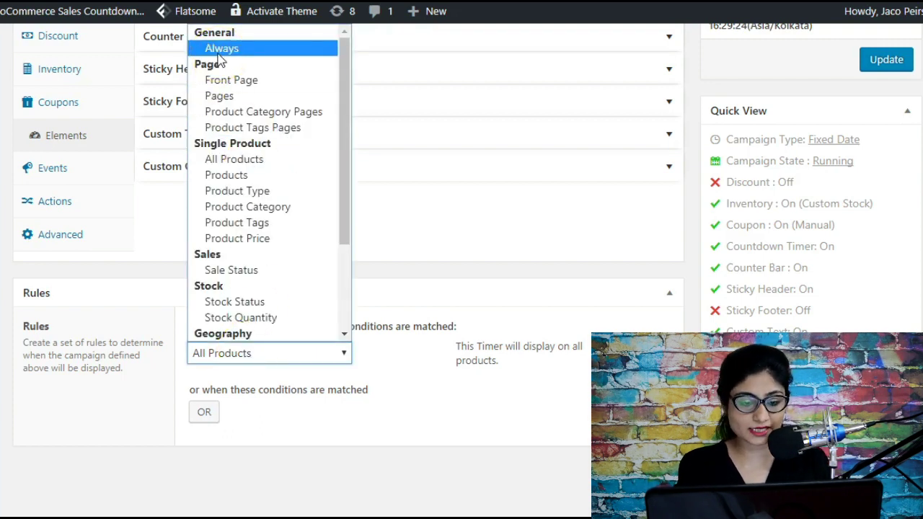
left_click(238, 176)
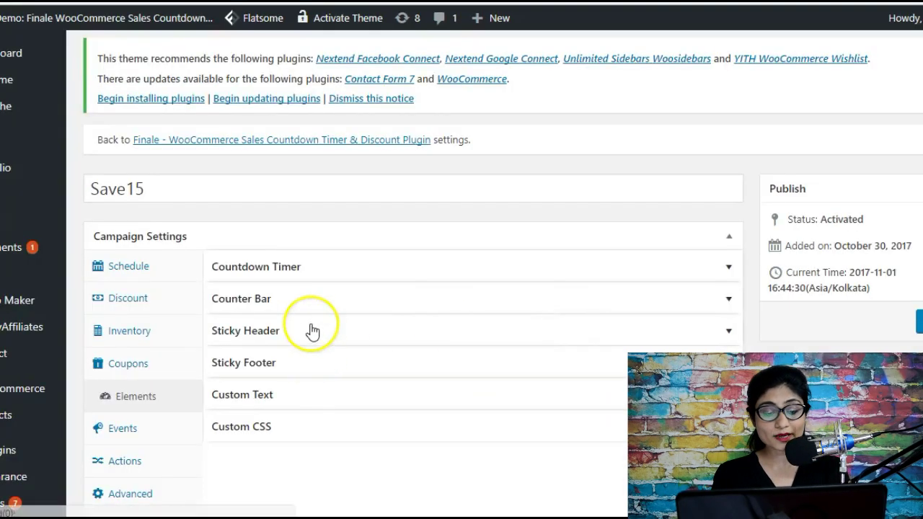
Expand the Sticky Header settings and leave the Rules condition set to Always
scroll(312, 330, "down", 1)
left_click(261, 254)
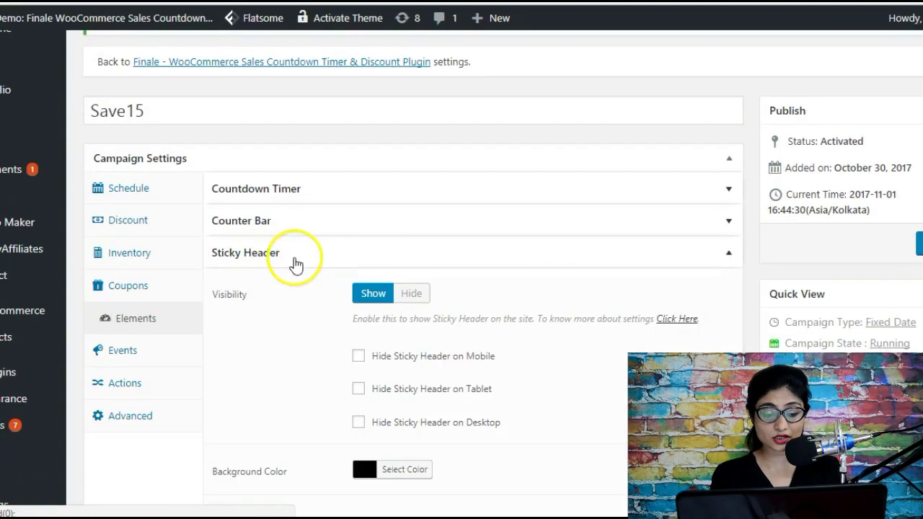
scroll(355, 284, "down", 1)
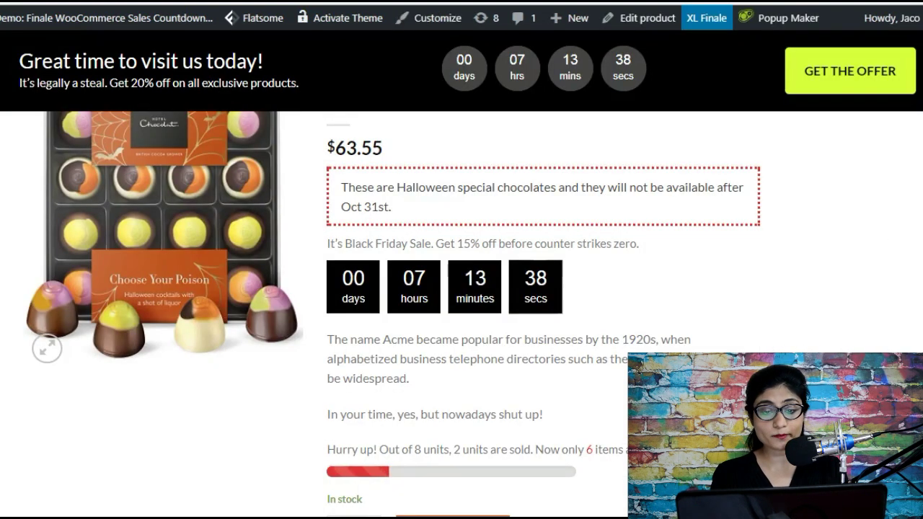
scroll(432, 134, "up", 2)
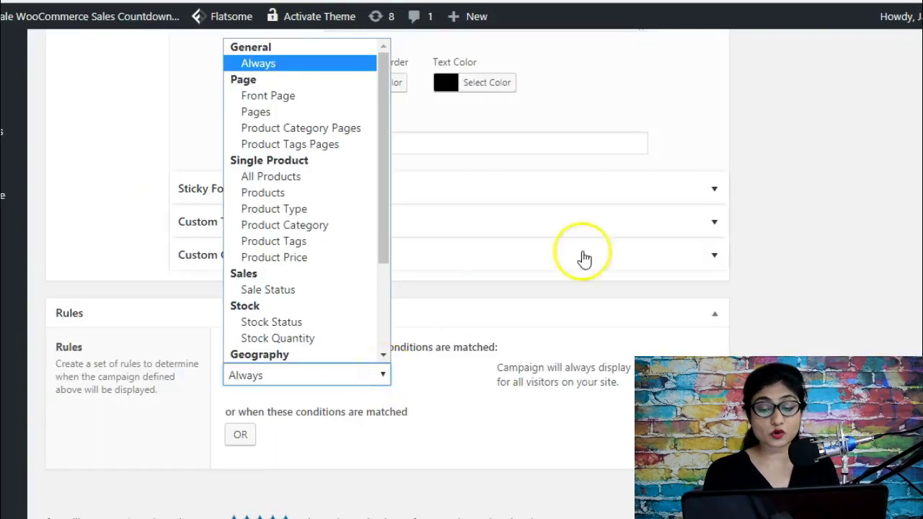
left_click(786, 258)
left_click(264, 381)
left_click(265, 380)
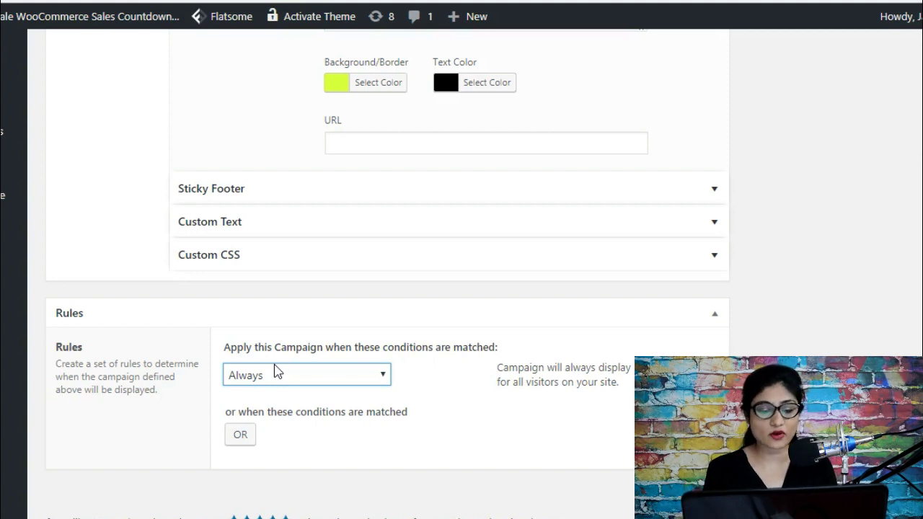
scroll(274, 371, "up", 20)
scroll(274, 371, "up", 2)
scroll(209, 309, "down", 2)
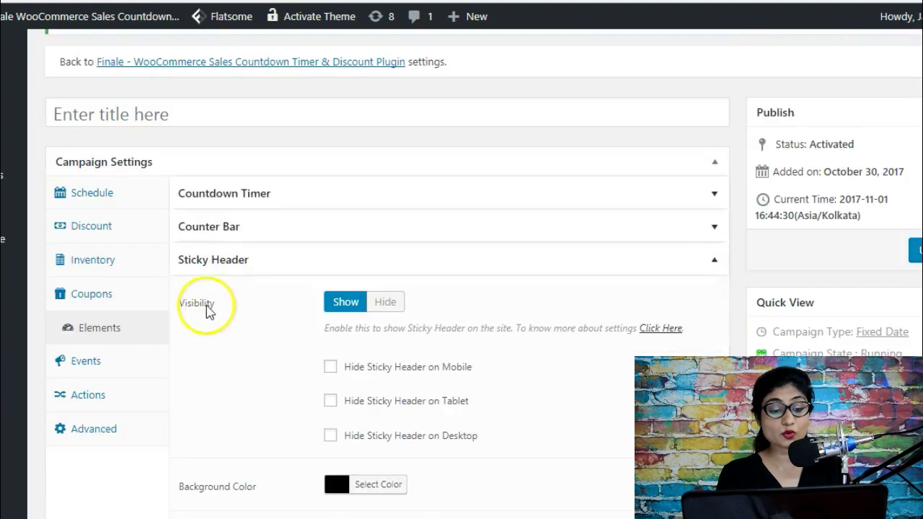
Enable the campaign discount in Basic mode with amount 15 and type Percentage %
left_click(108, 229)
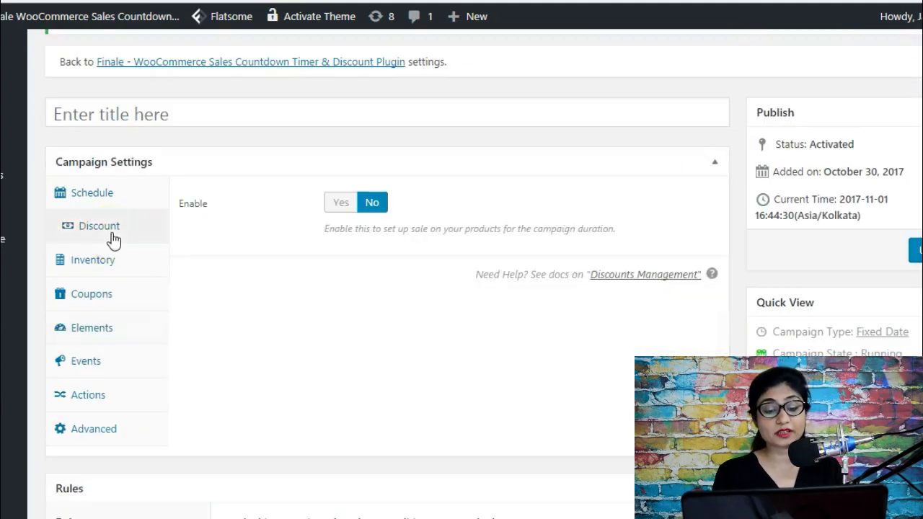
left_click(335, 205)
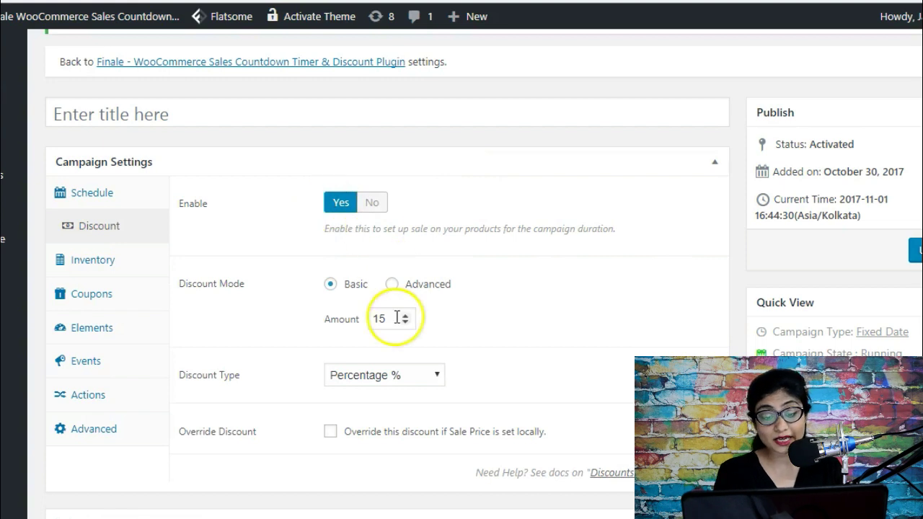
scroll(397, 317, "down", 1)
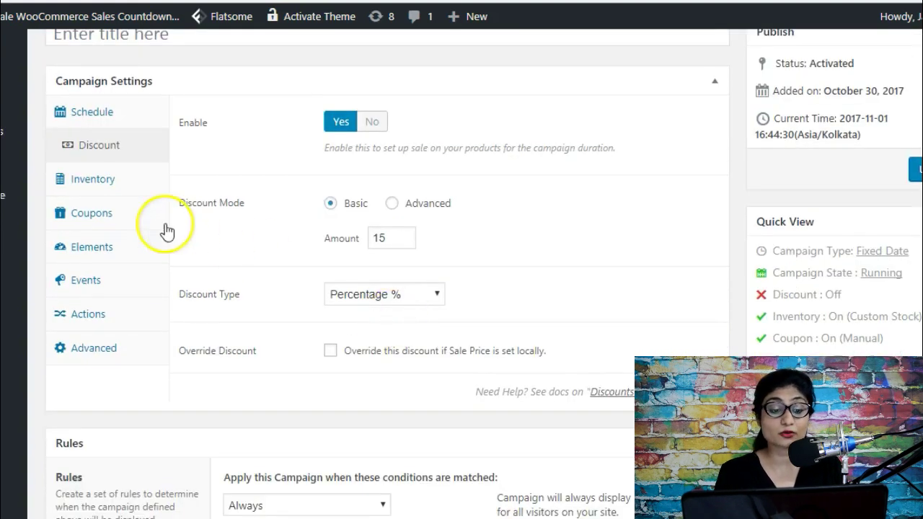
left_click(101, 248)
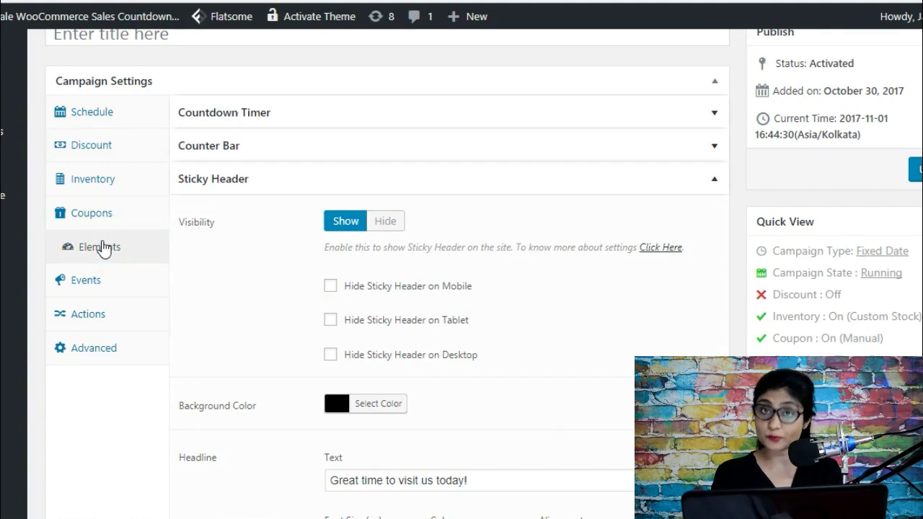
left_click(121, 150)
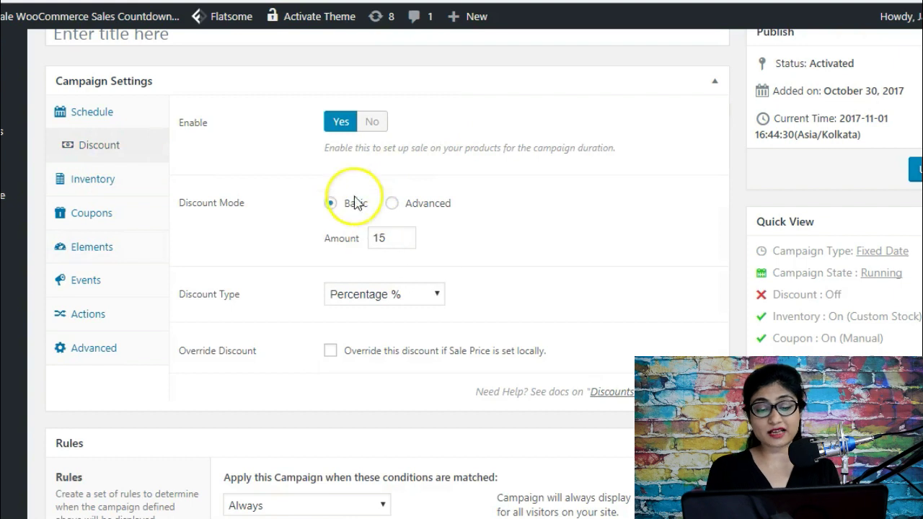
scroll(362, 209, "down", 5)
Set the rule to Products and add Sticky Header (#618) and Tomato Chicken (#620)
left_click(336, 101)
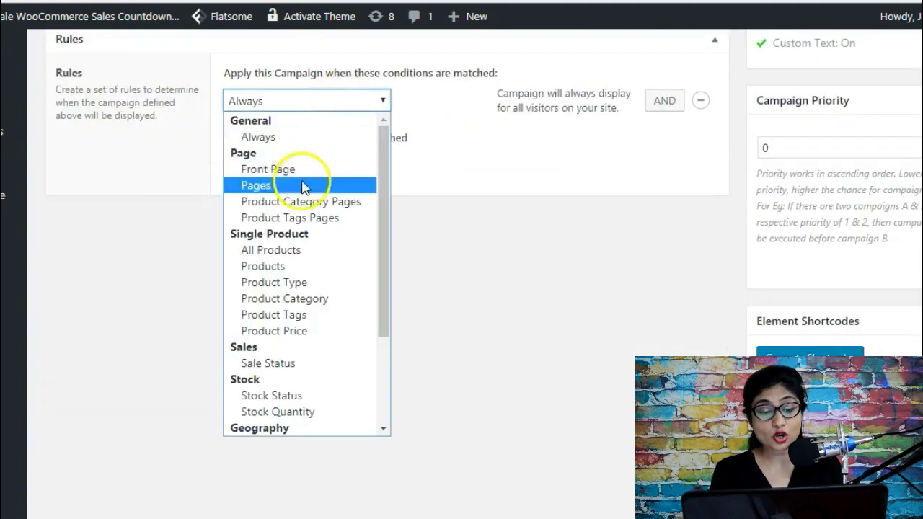
left_click(287, 266)
left_click(528, 100)
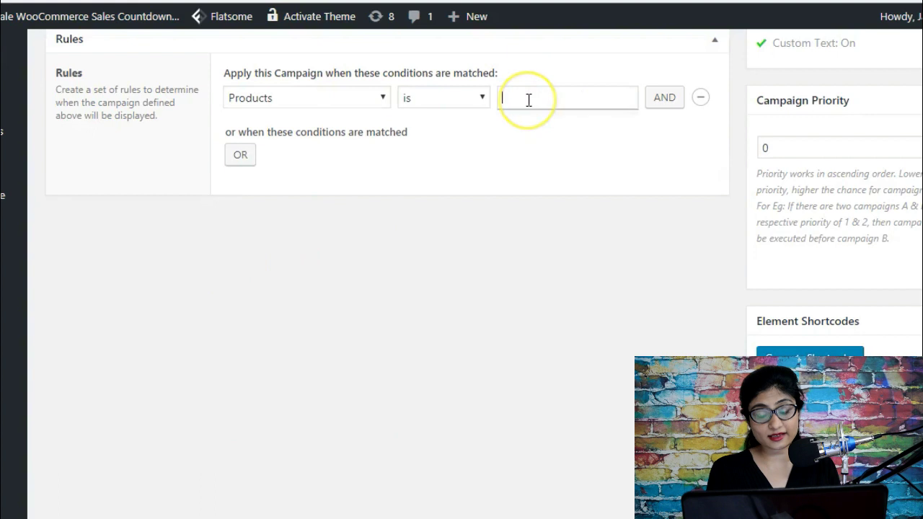
type("tom")
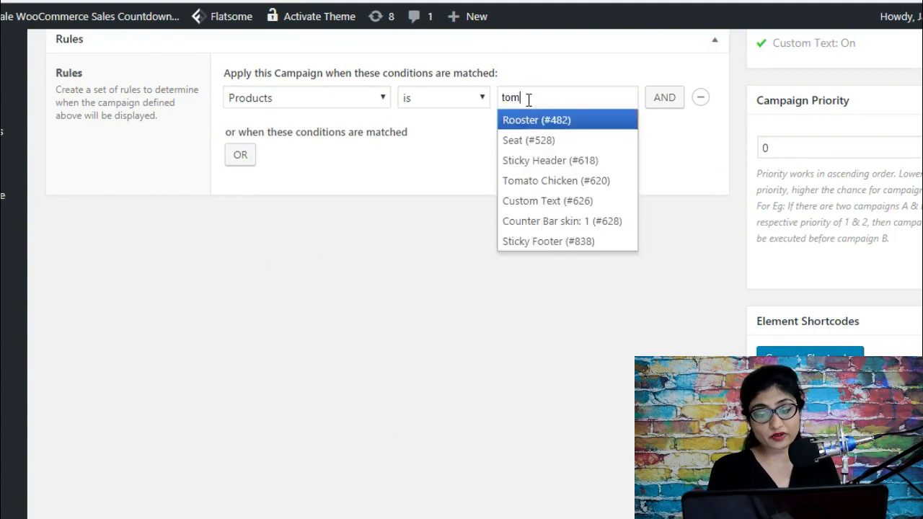
left_click(552, 159)
type("t")
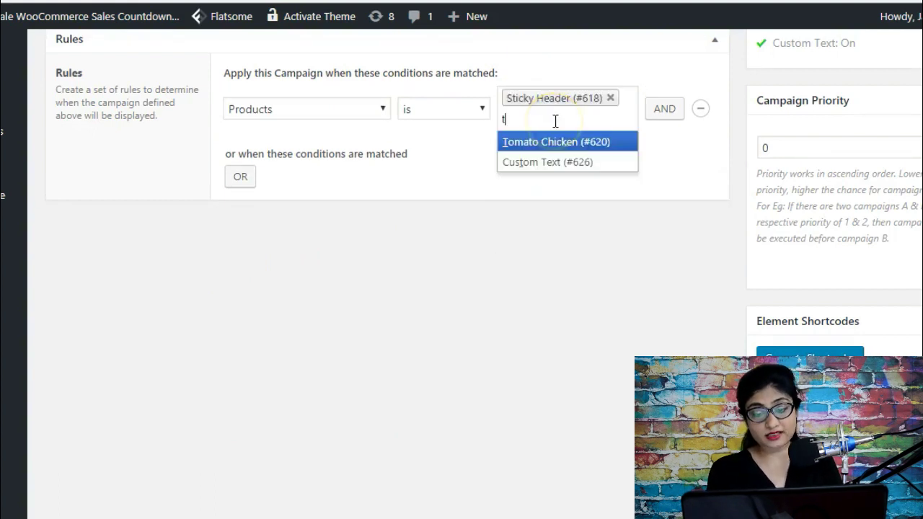
left_click(560, 144)
scroll(573, 204, "up", 10)
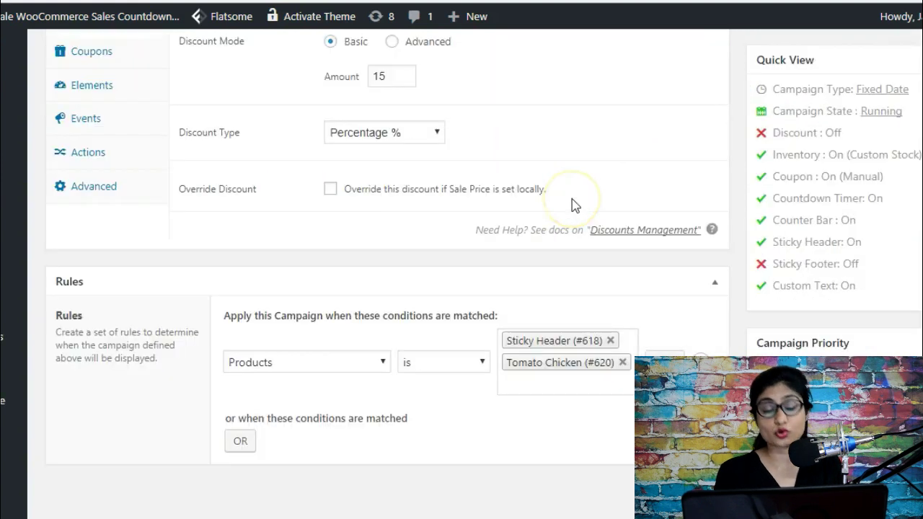
scroll(295, 320, "down", 3)
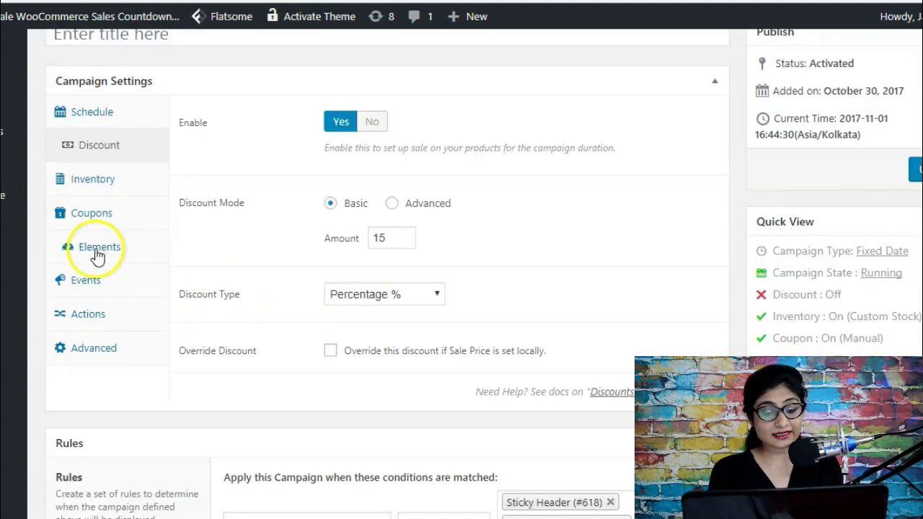
Switch the Sticky Header to Hide and set the campaign discount Enable to No
left_click(95, 248)
left_click(386, 222)
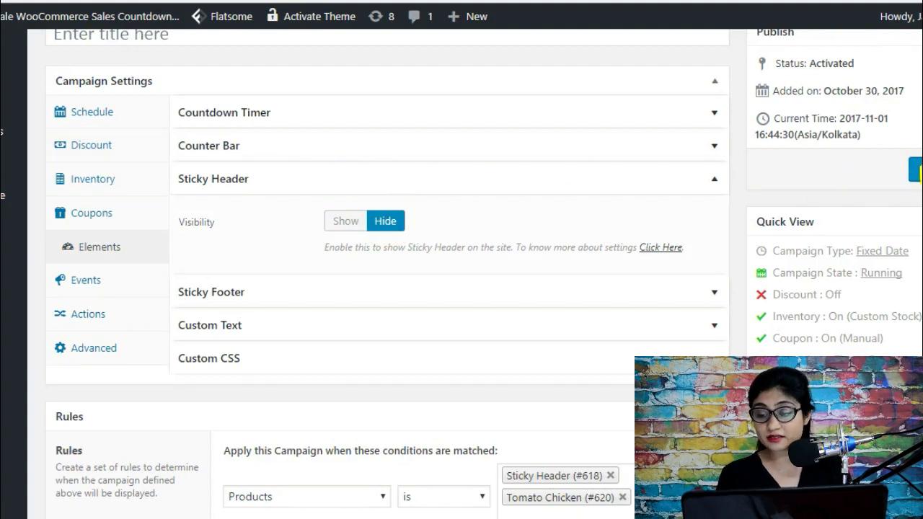
left_click(101, 113)
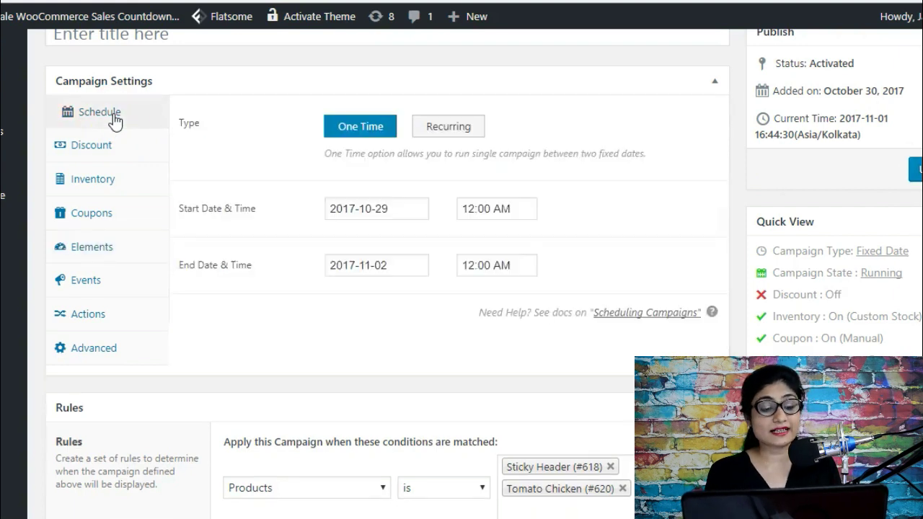
left_click(113, 149)
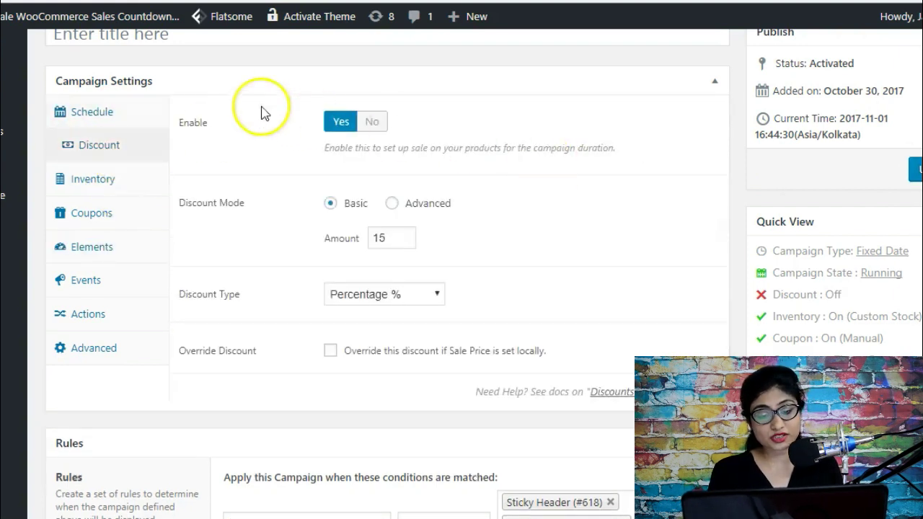
left_click(374, 123)
Set the Sticky Header visibility back to Show, then review the Schedule settings
left_click(101, 247)
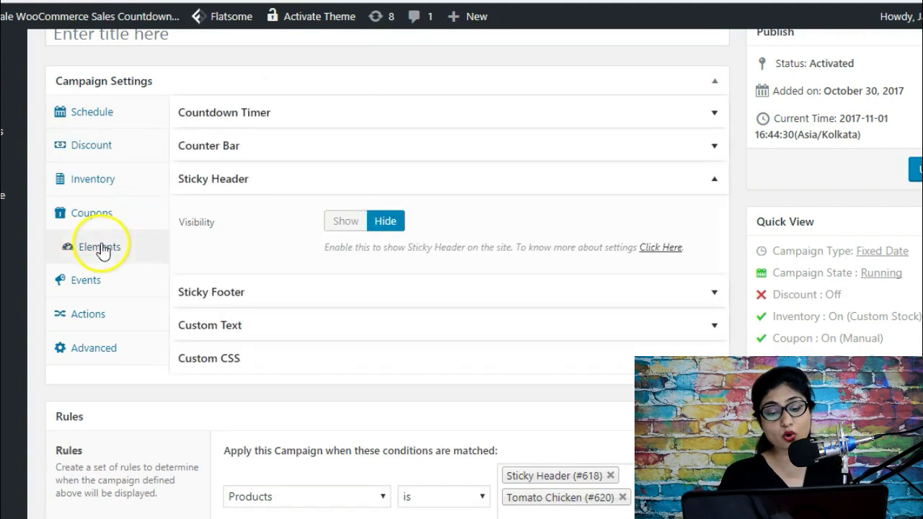
left_click(346, 221)
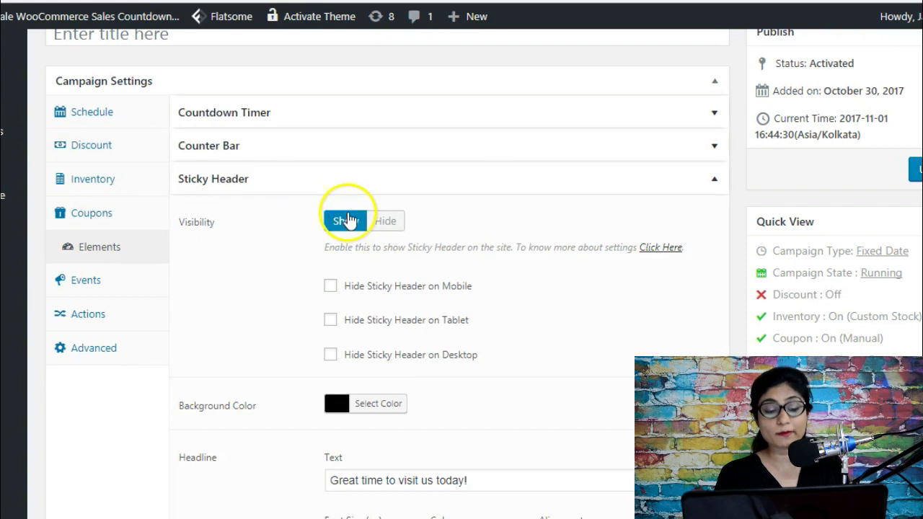
left_click(129, 119)
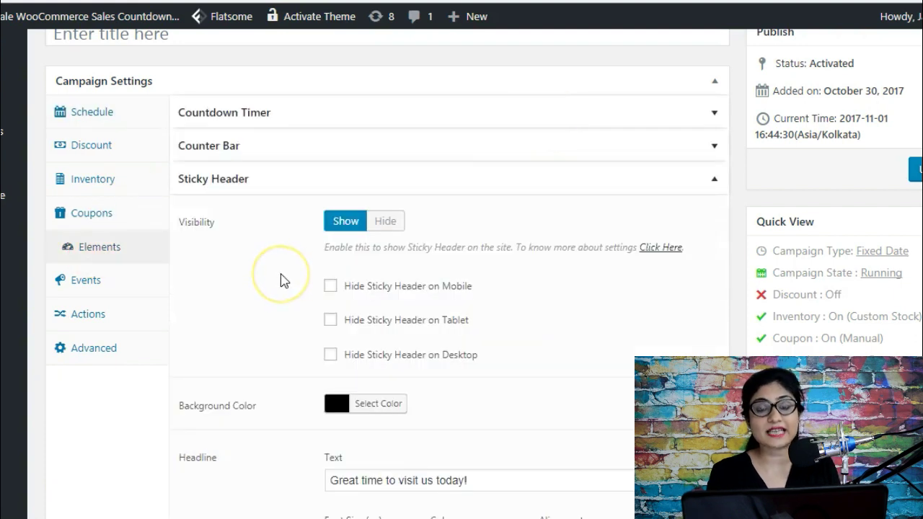
scroll(281, 280, "down", 9)
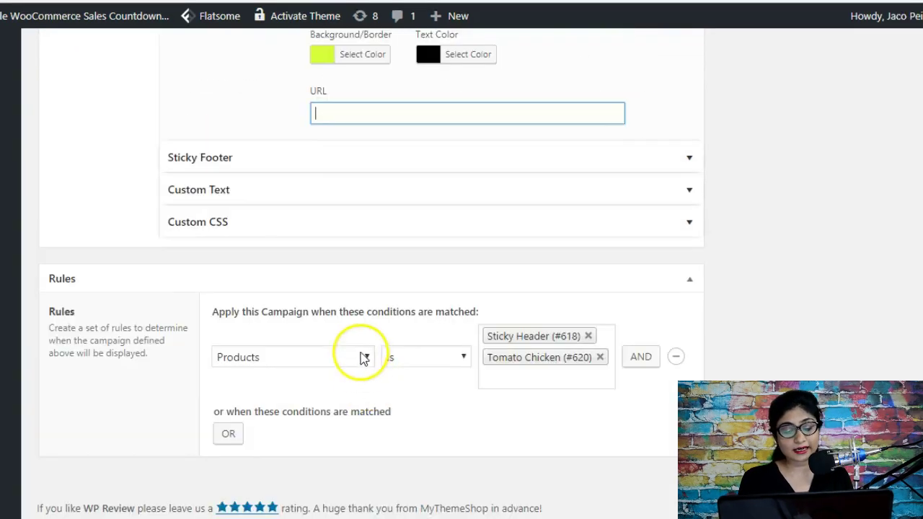
left_click(364, 358)
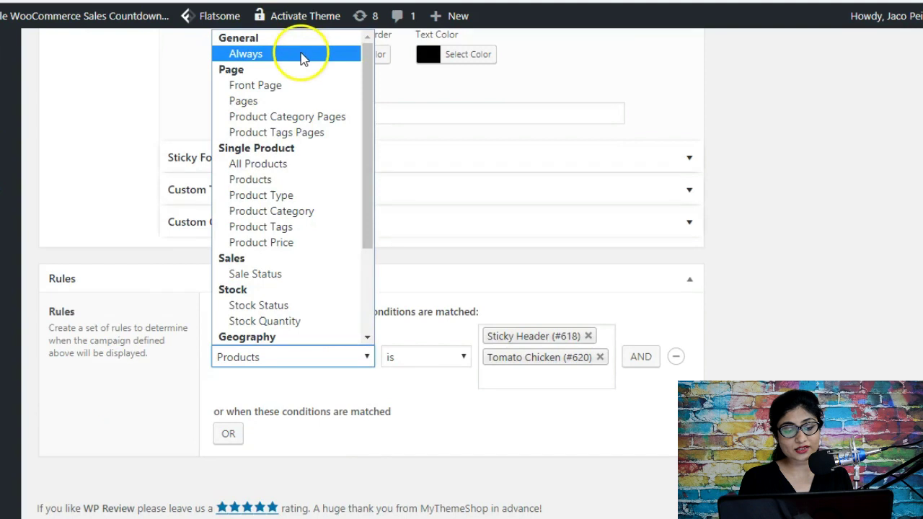
Set the campaign's rule condition to General > Always so it targets all visitors
left_click(303, 57)
scroll(482, 302, "up", 20)
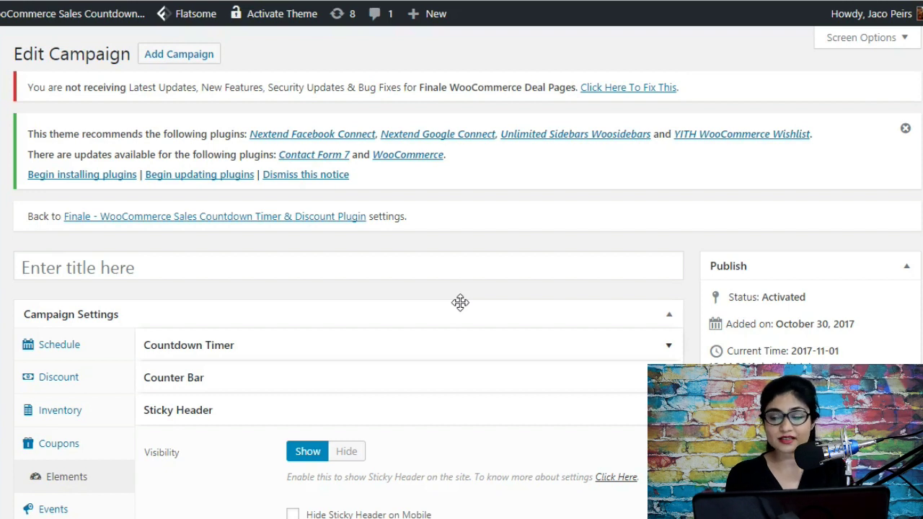
Set the Discount tab's Enable option to Yes, reactivating the 15% percentage discount
scroll(460, 302, "down", 7)
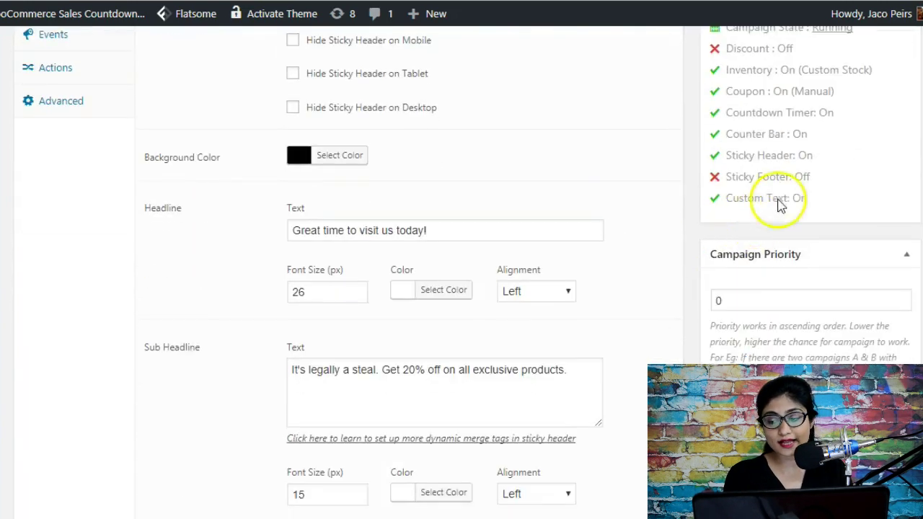
scroll(113, 145, "up", 2)
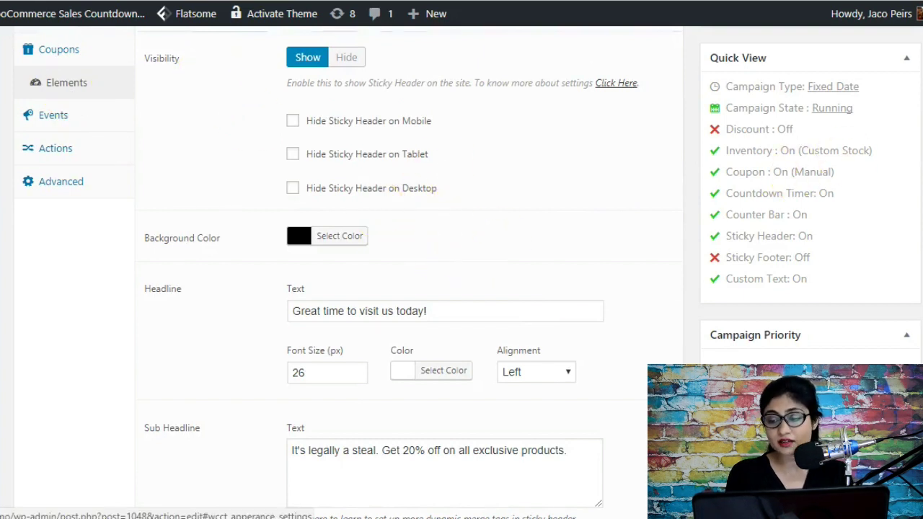
left_click(779, 193)
scroll(408, 449, "down", 3)
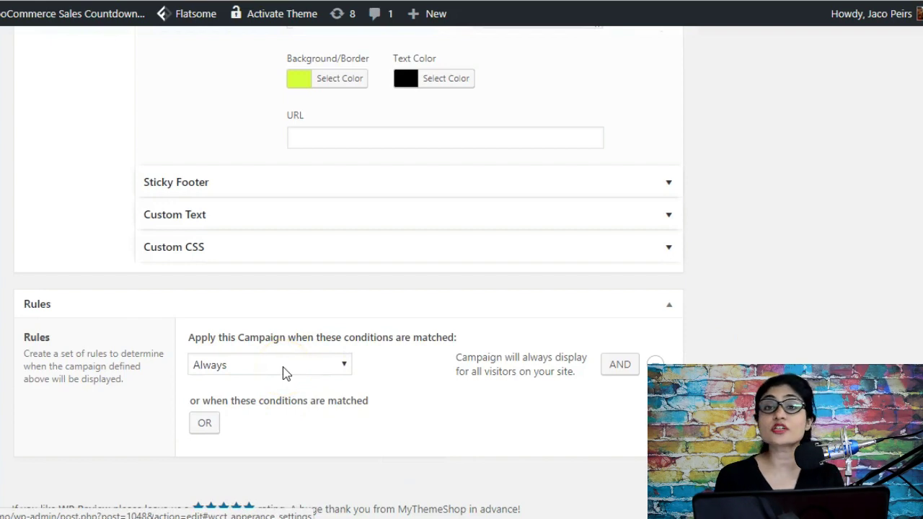
scroll(285, 375, "up", 20)
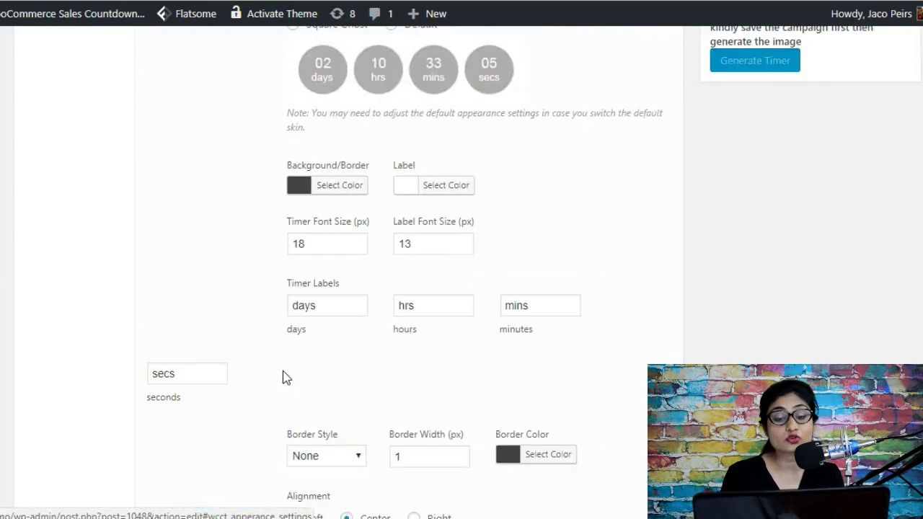
scroll(287, 378, "up", 5)
left_click(78, 383)
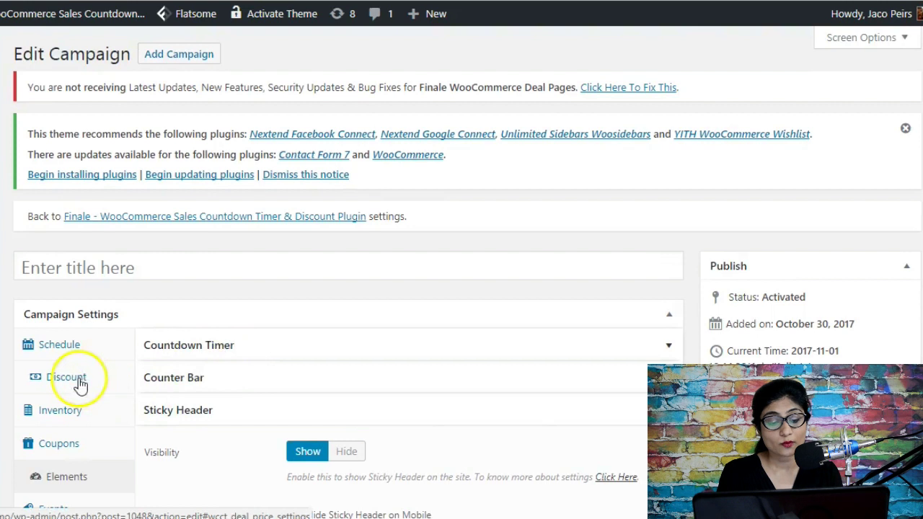
scroll(319, 351, "down", 2)
left_click(303, 196)
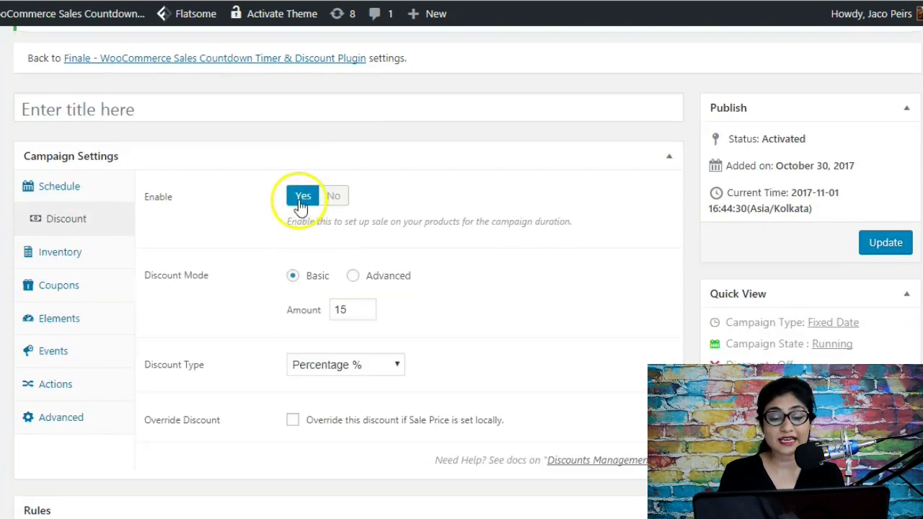
Collapse the Sticky Header panel in the campaign's Elements settings
scroll(357, 313, "down", 1)
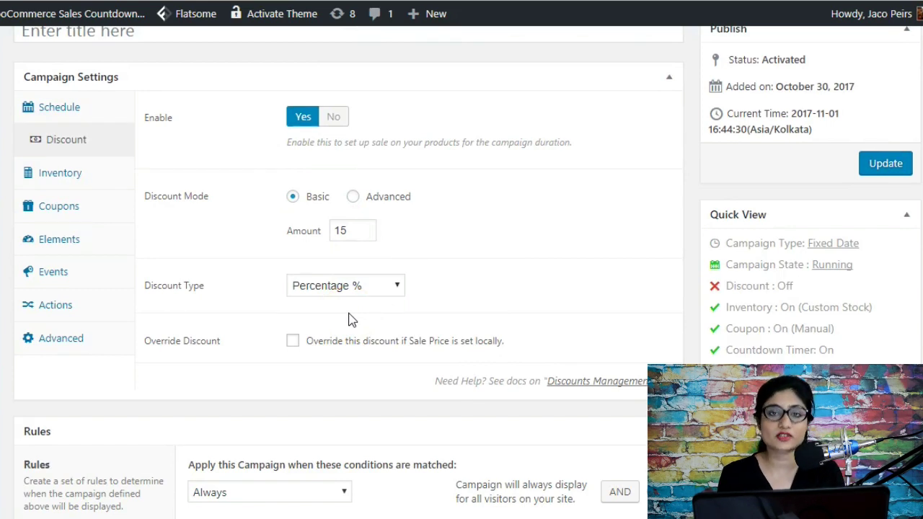
scroll(352, 320, "up", 3)
scroll(351, 320, "down", 3)
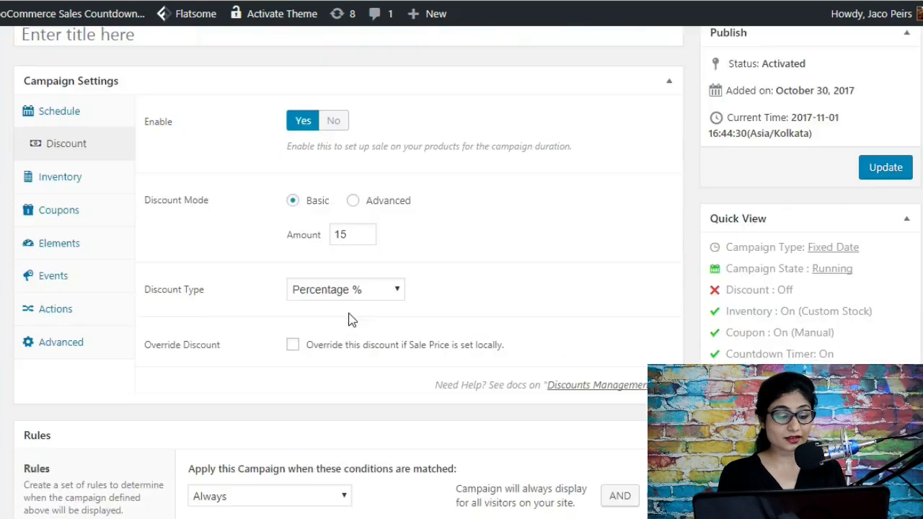
left_click(79, 245)
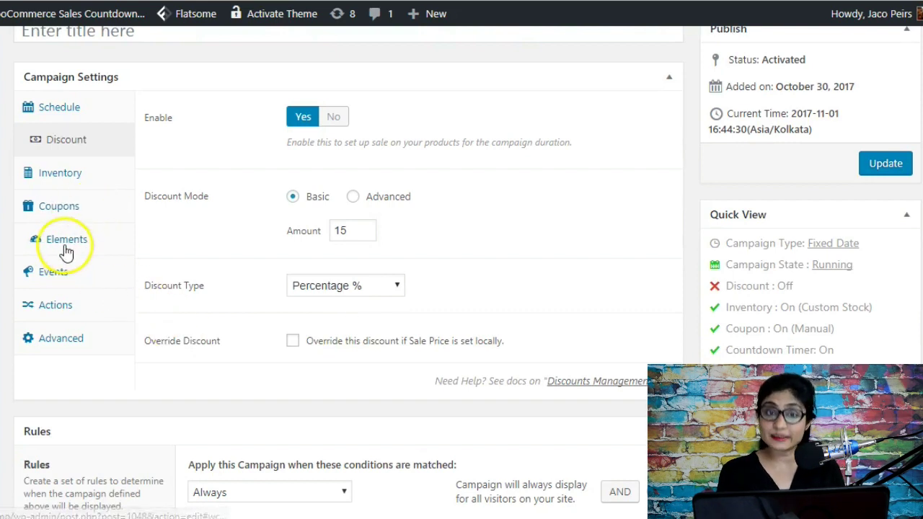
left_click(233, 184)
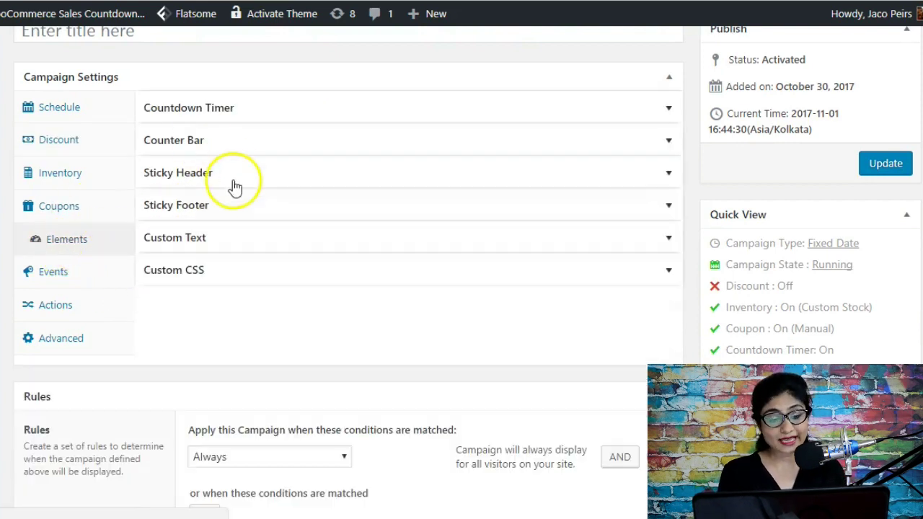